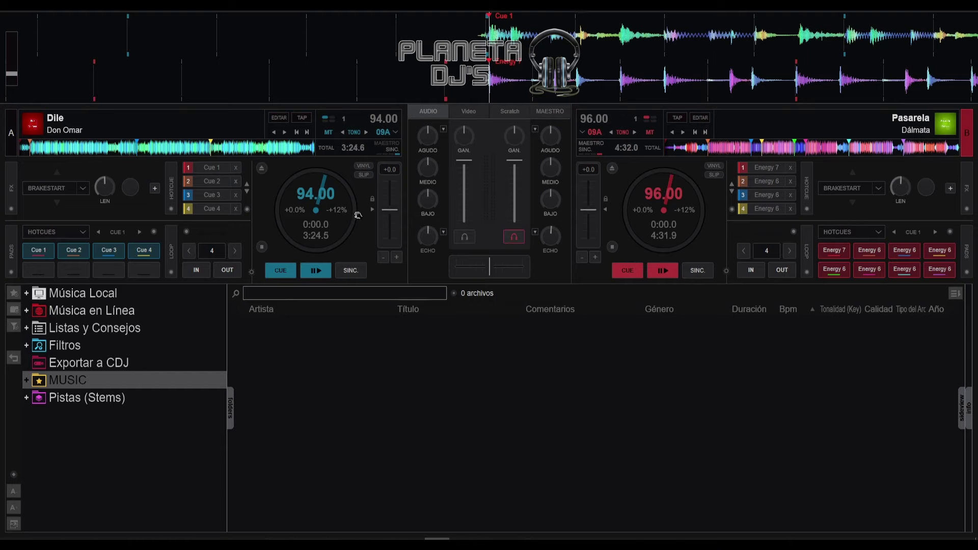
pyautogui.moveTo(390, 214)
pyautogui.mouseDown()
pyautogui.moveTo(391, 229)
pyautogui.moveTo(390, 208)
pyautogui.mouseUp()
pyautogui.click(374, 211)
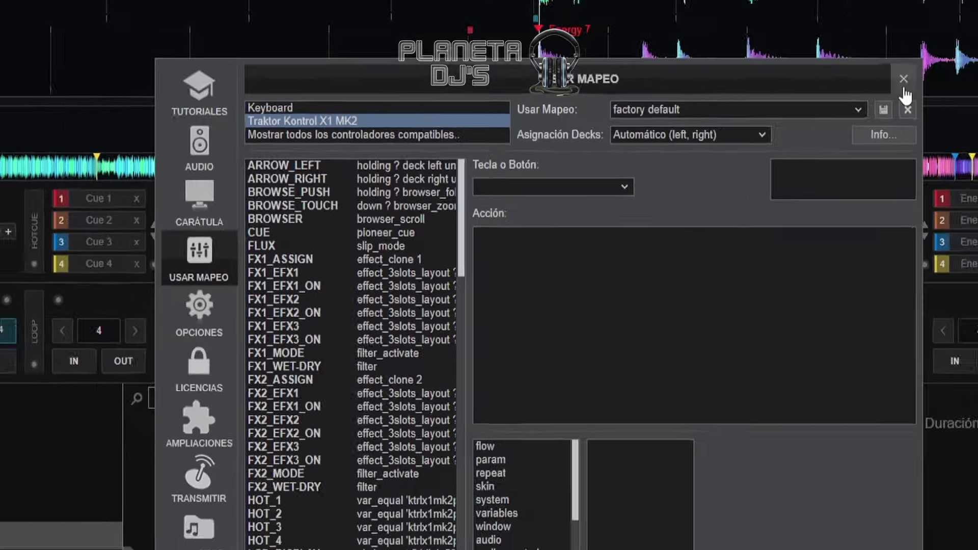
# - Review the Traktor Kontrol X1 MK2 factory default mapping in the settings and close the window
pyautogui.click(904, 84)
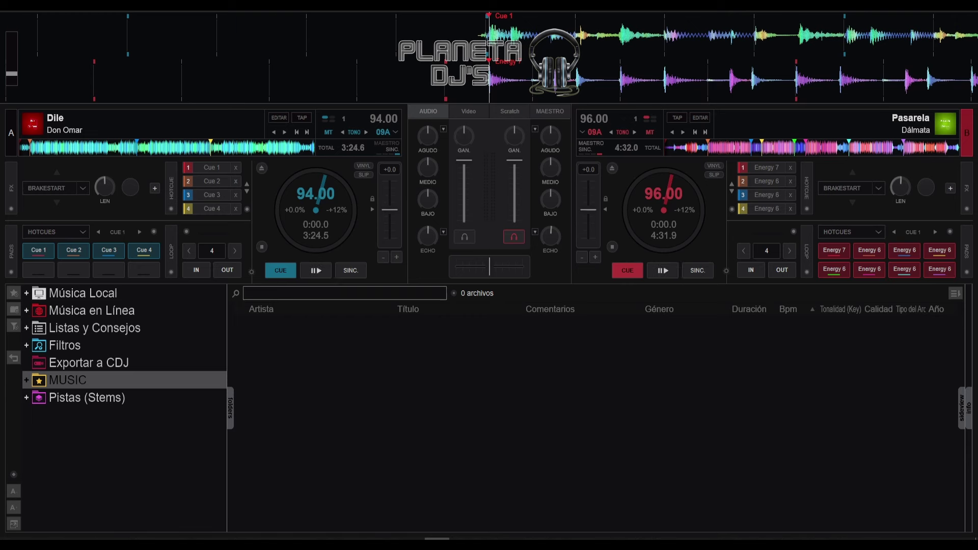
pyautogui.click(918, 6)
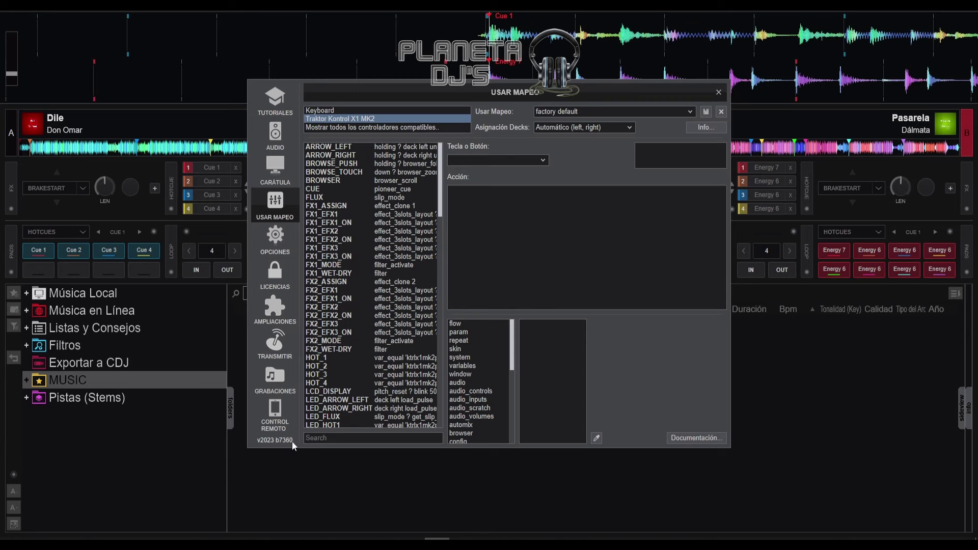
pyautogui.click(718, 92)
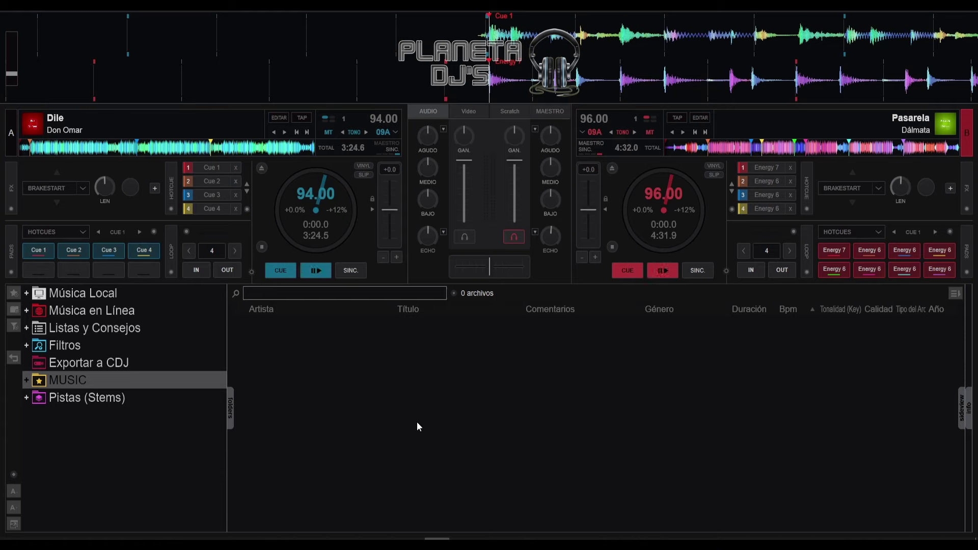
# - Look into the Preparadas subfolder of Pistas (Stems), return to the parent folder and collapse it
pyautogui.doubleClick(97, 402)
pyautogui.click(114, 419)
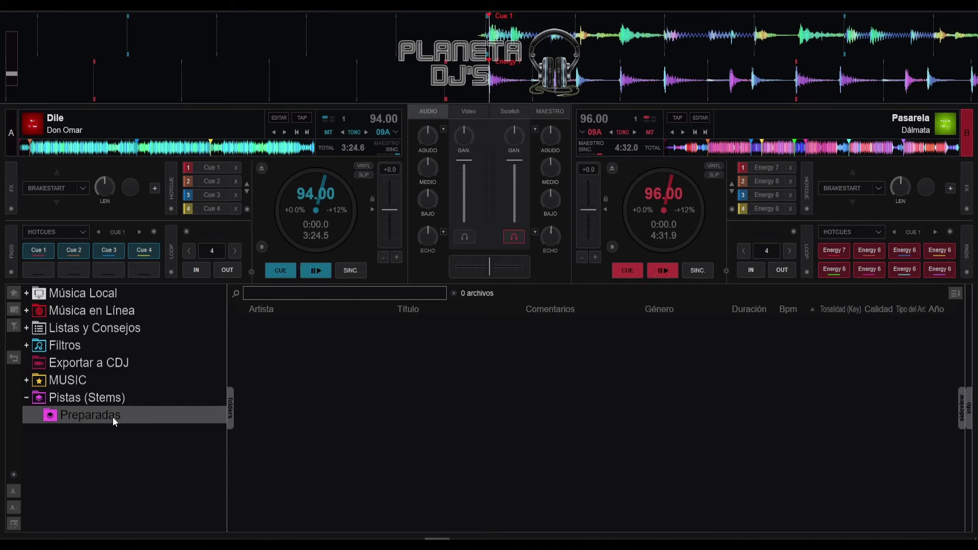
pyautogui.click(111, 398)
pyautogui.click(28, 401)
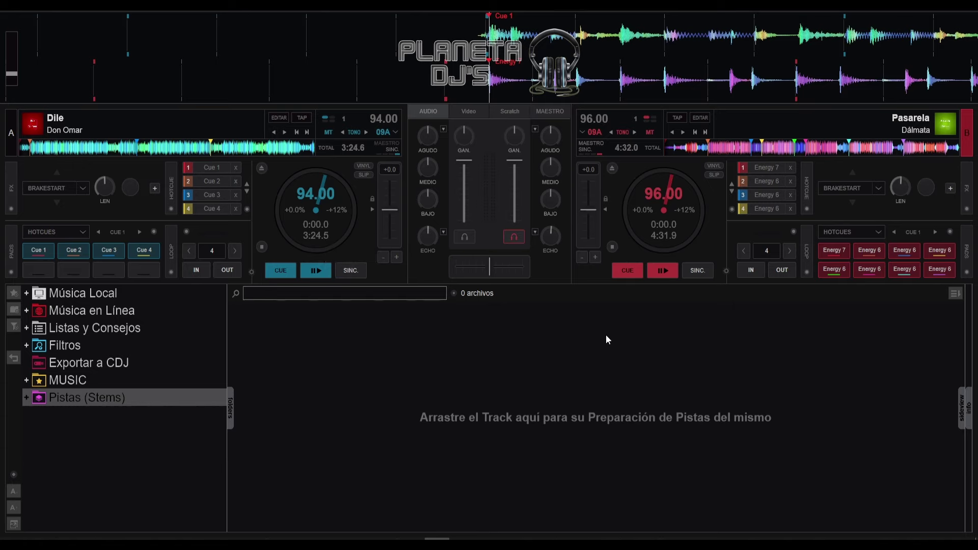
# - Set a 4-beat loop at Cue 1 on deck A, play the looped section and return to the cue point
pyautogui.press('l')
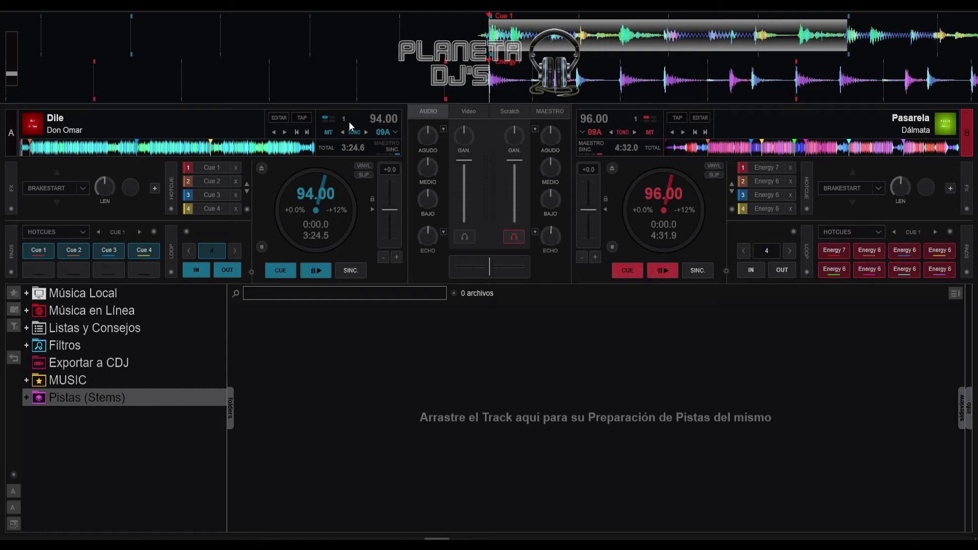
pyautogui.press('space')
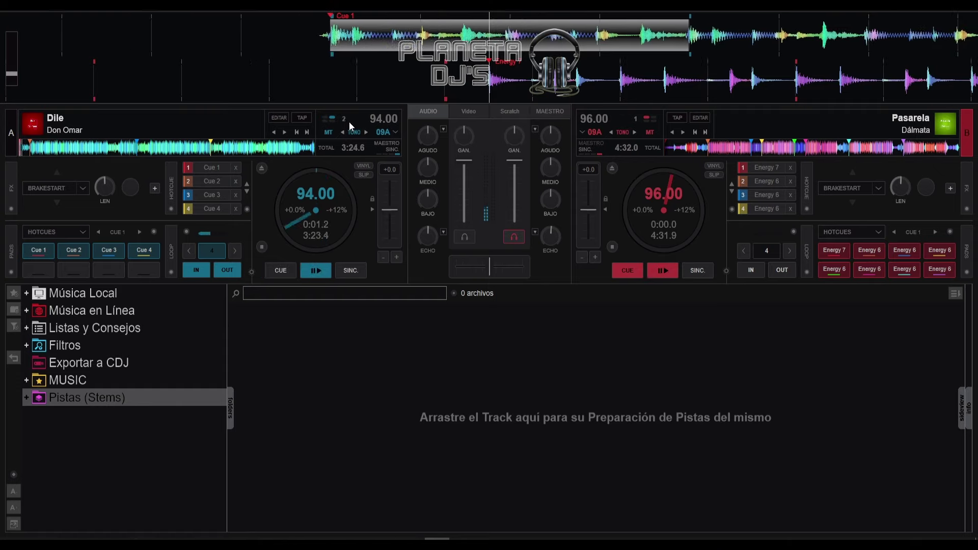
pyautogui.press('1')
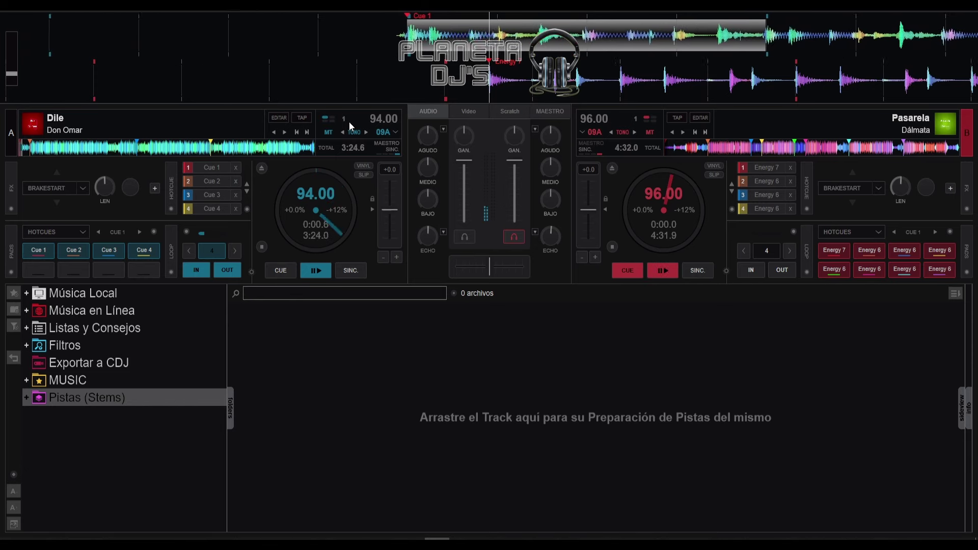
pyautogui.press('1')
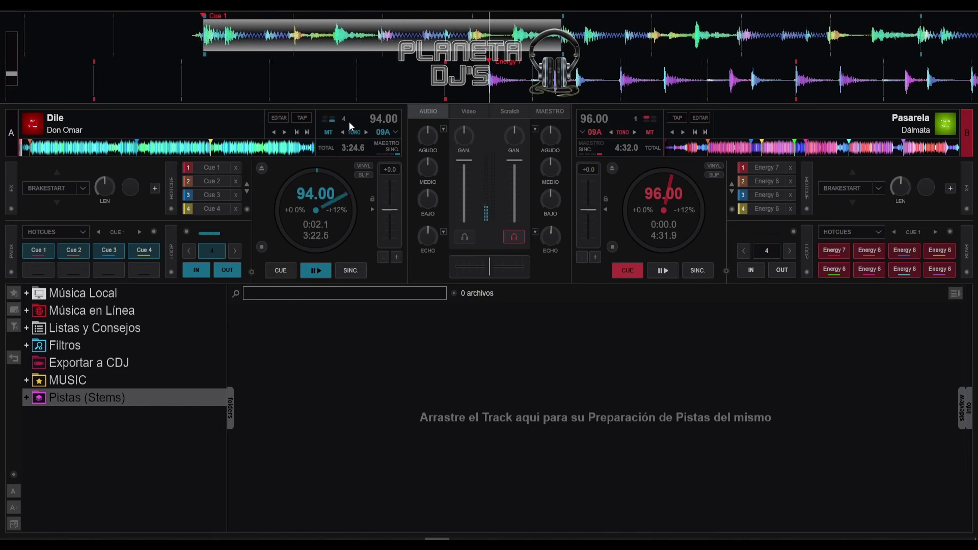
pyautogui.press('space')
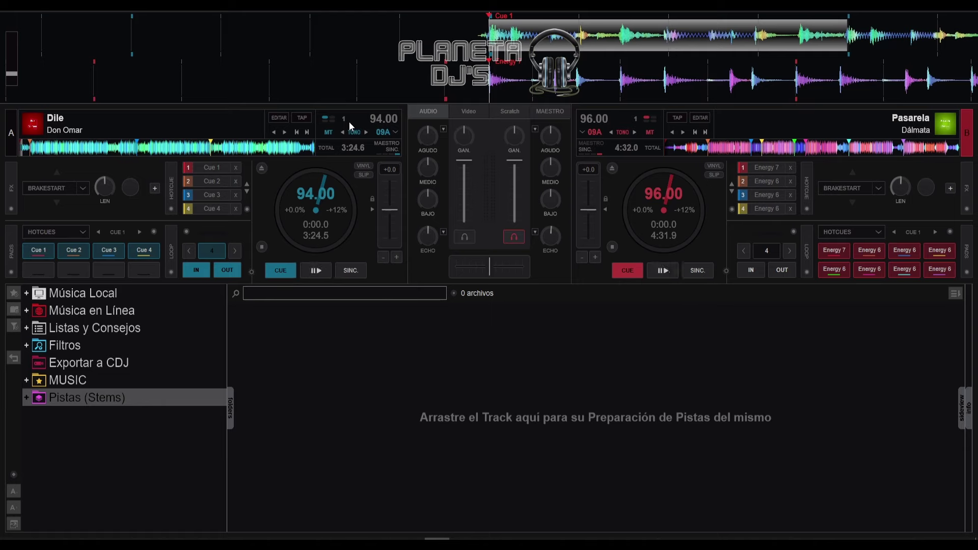
# - Play the 4-beat loop on deck A several more times from Cue 1, stopping back at the cue point
pyautogui.press('space')
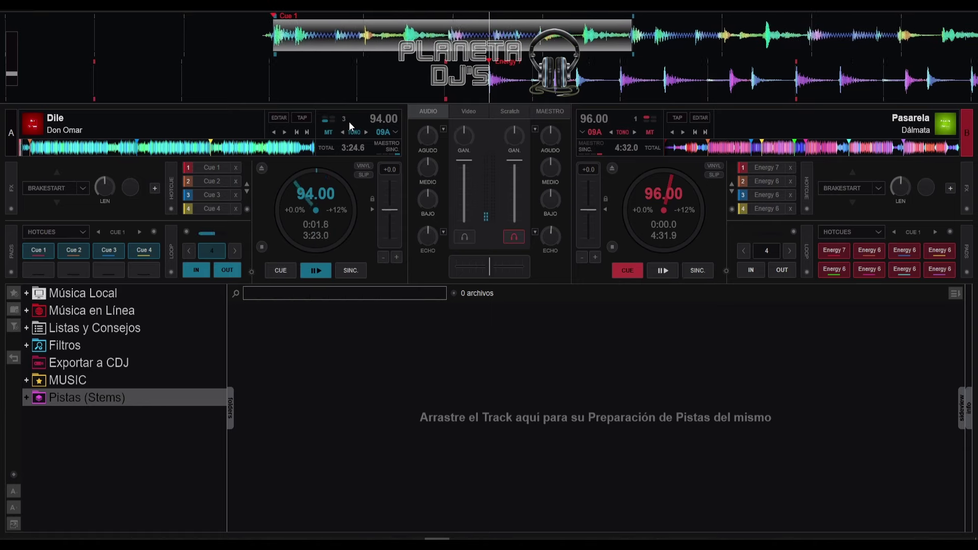
pyautogui.press('1')
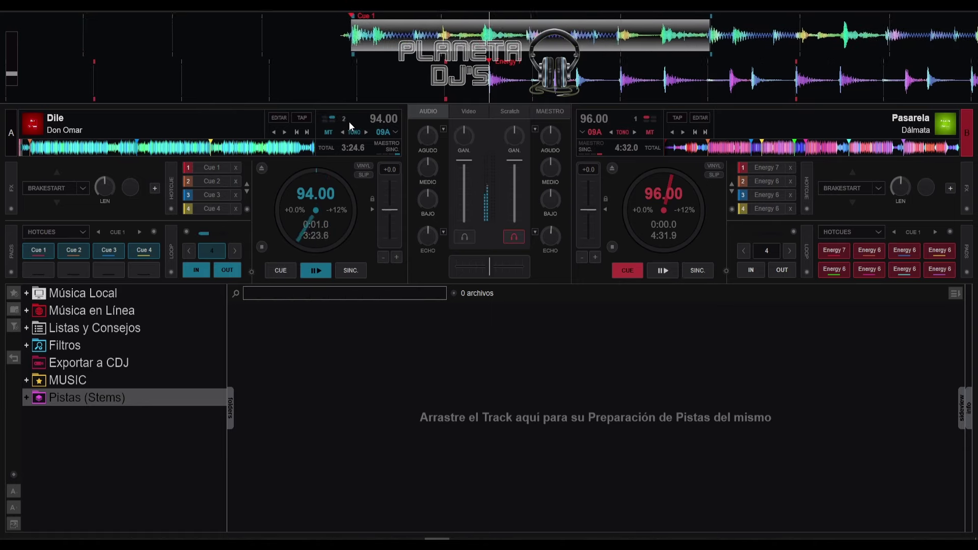
pyautogui.press('1')
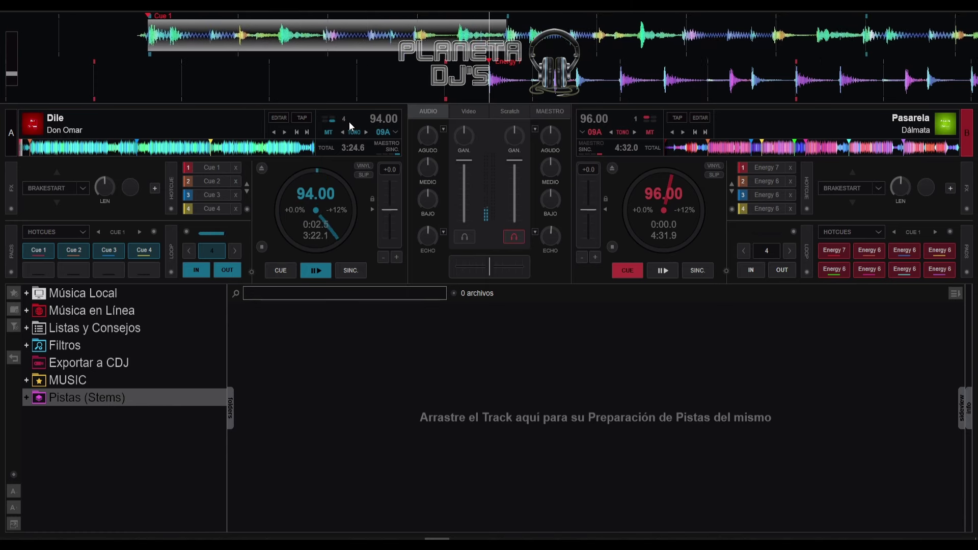
pyautogui.press('1')
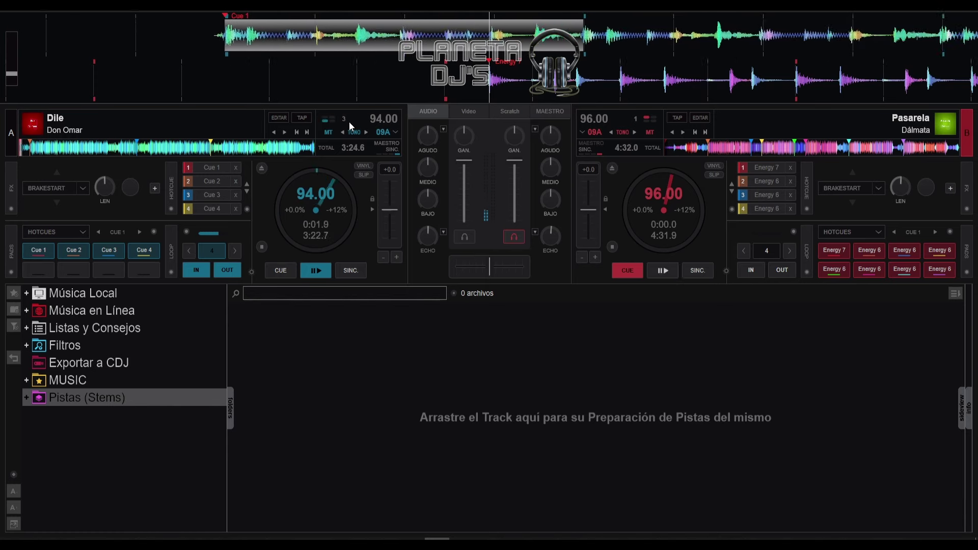
pyautogui.press('space')
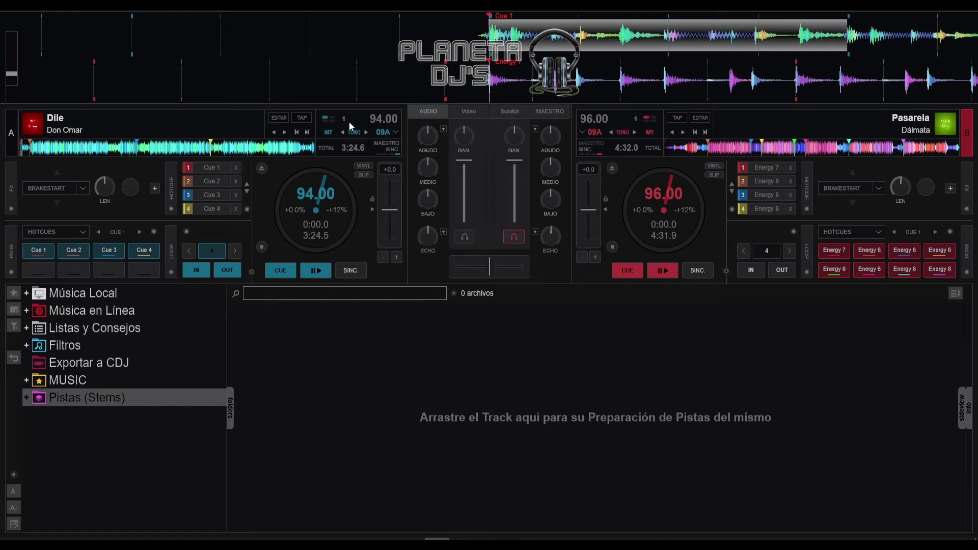
pyautogui.press('space')
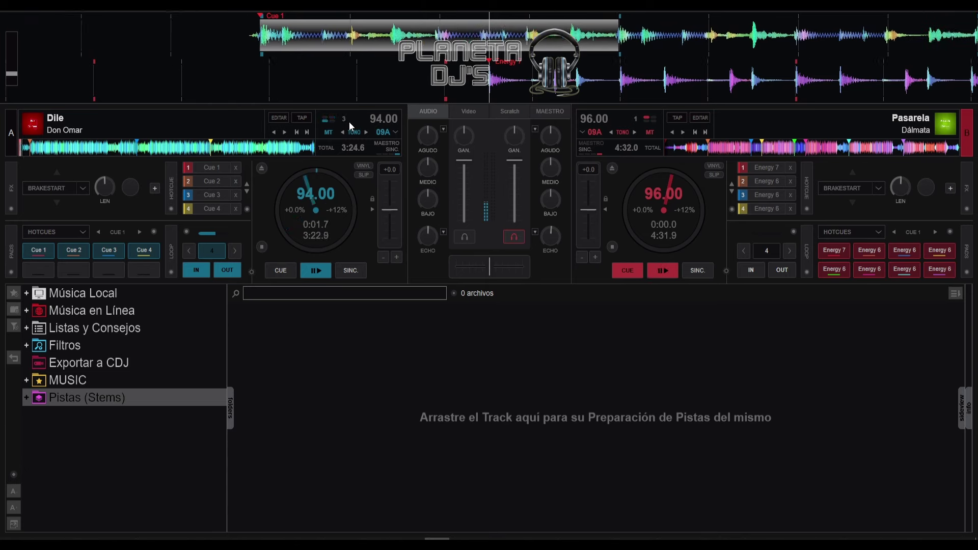
pyautogui.press('1')
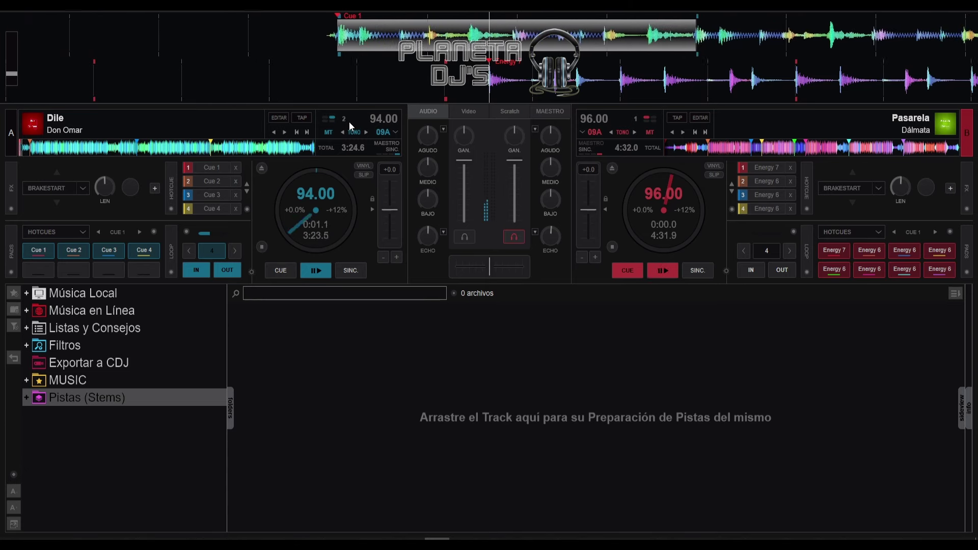
pyautogui.press('space')
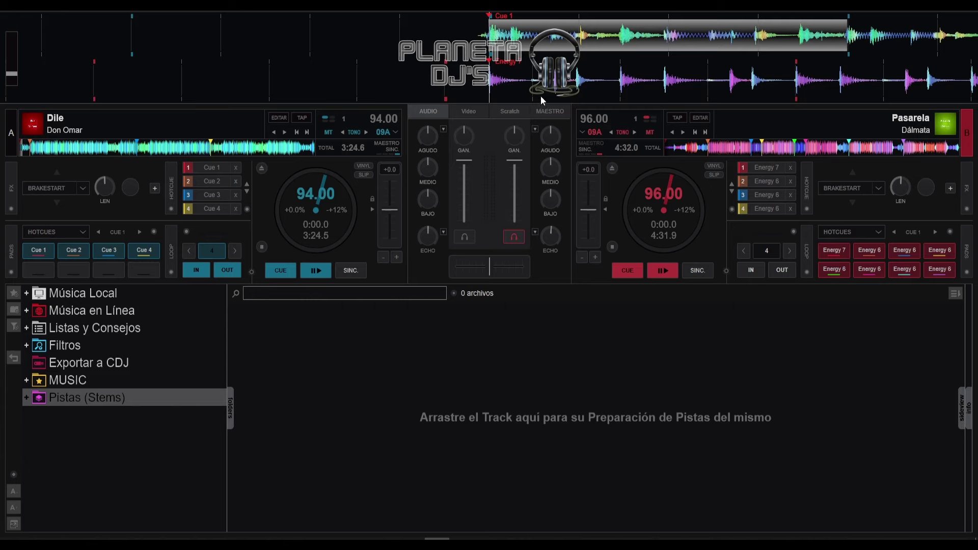
# - Preview Pasarela on deck B, set a 4-beat loop at its Energy 7 cue and play the looped section
pyautogui.press('space')
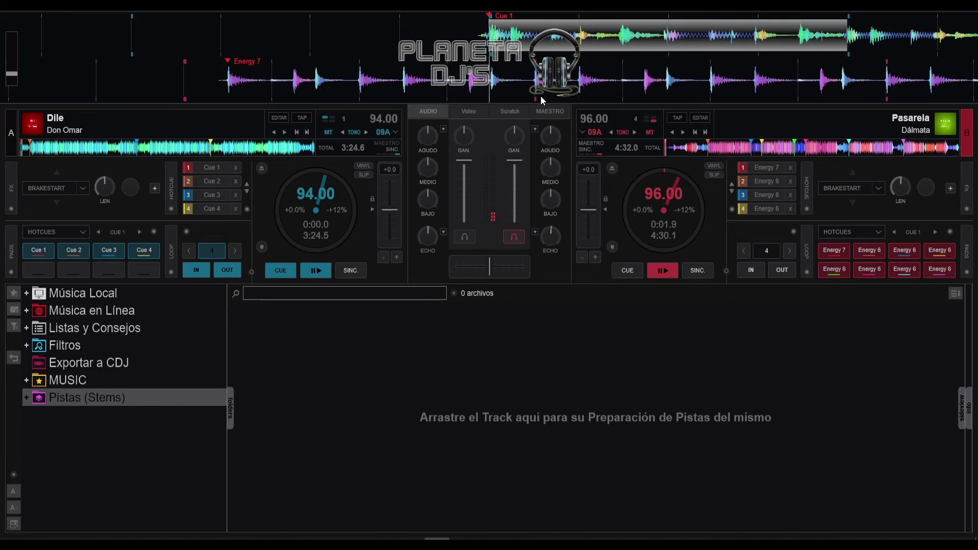
pyautogui.press('space')
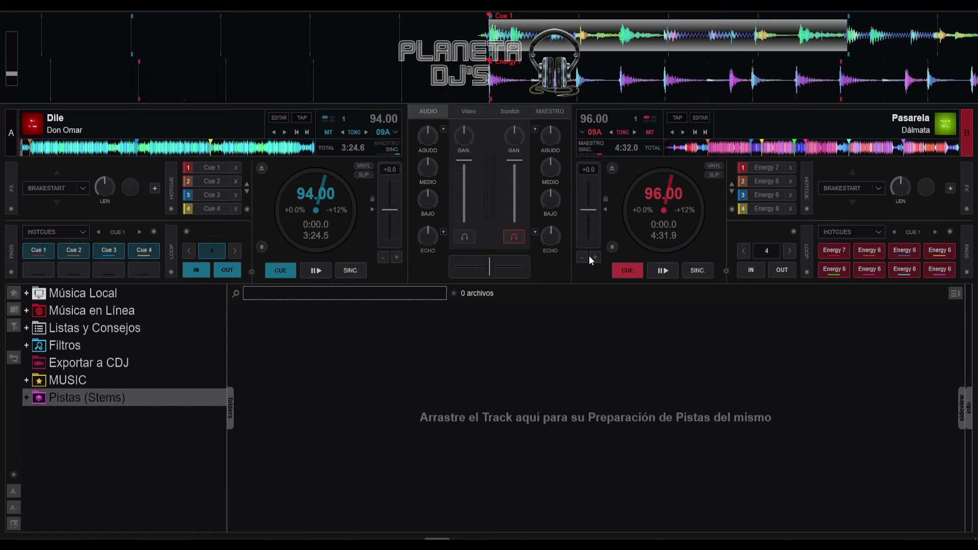
pyautogui.press('l')
pyautogui.press('space')
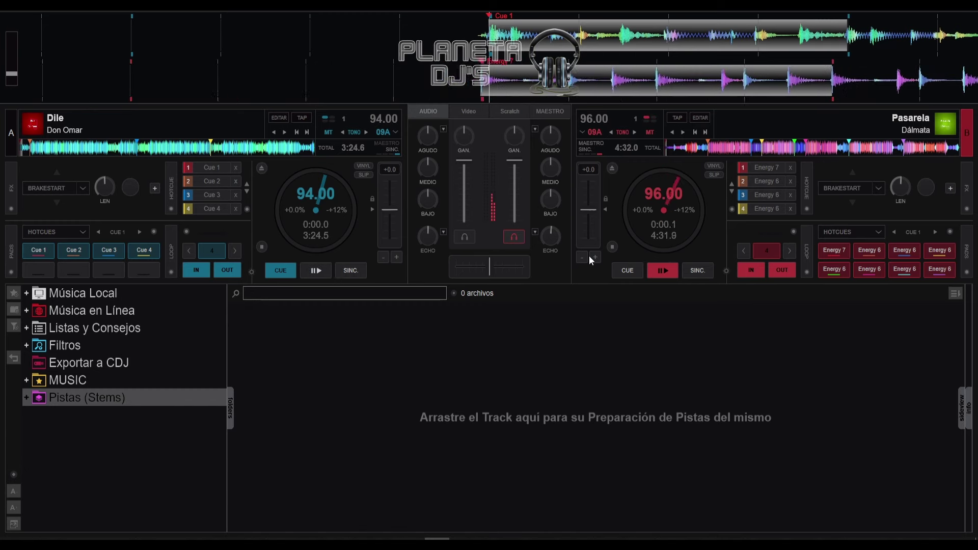
pyautogui.press('space')
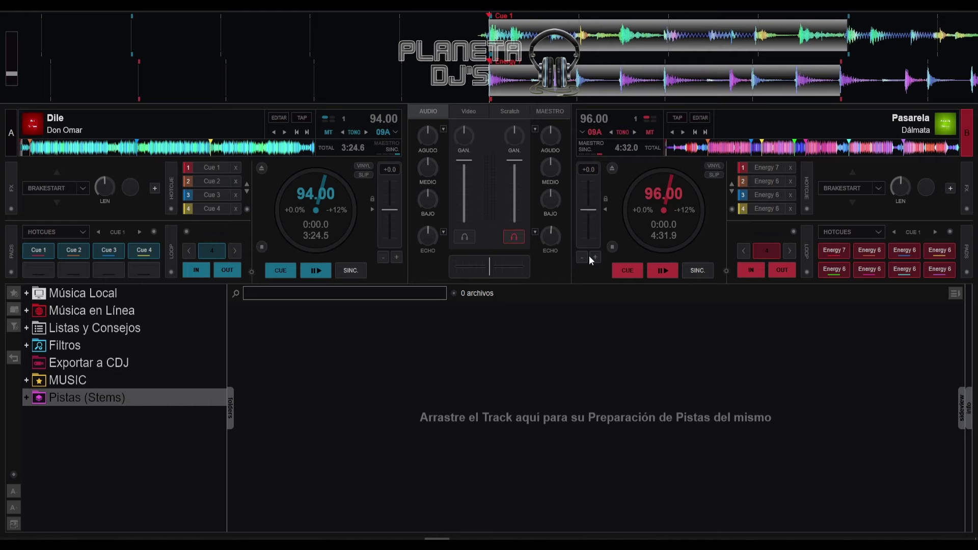
pyautogui.press('space')
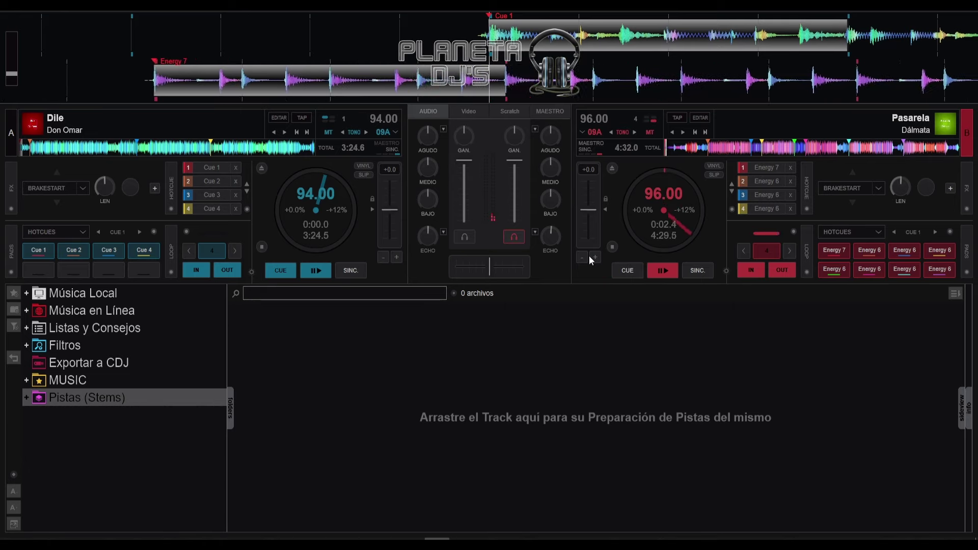
pyautogui.press('1')
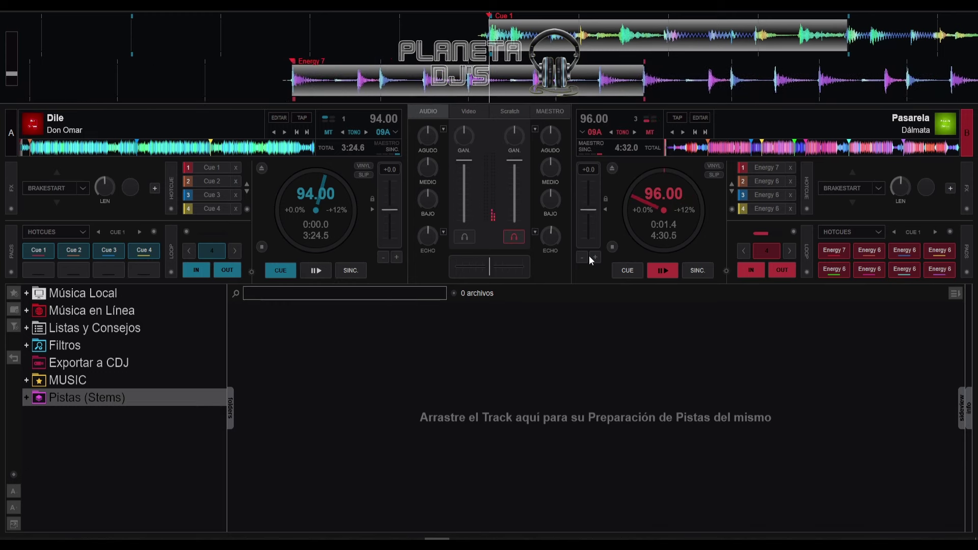
pyautogui.press('c')
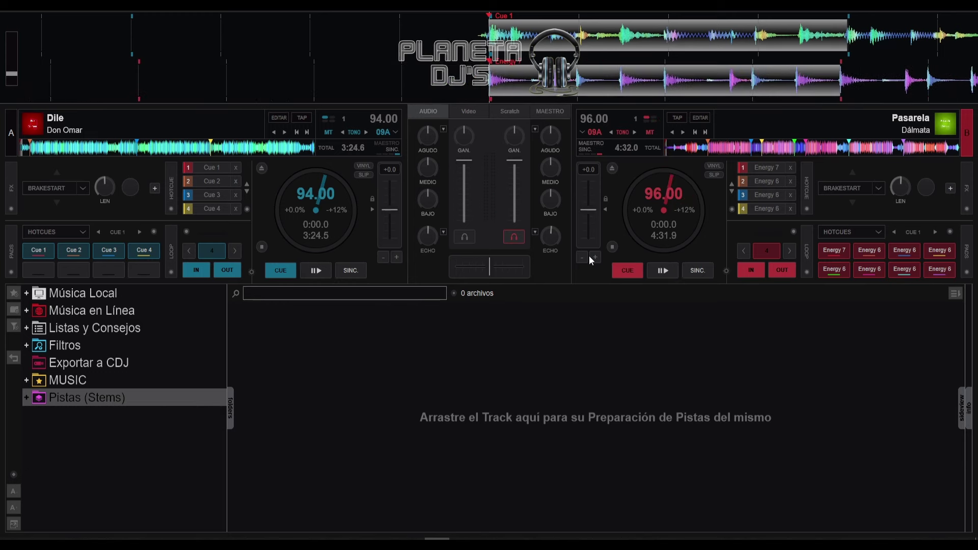
# - Extend the loops on both decks to 8 beats and play deck B's loop, returning to its cue point
pyautogui.press('Right')
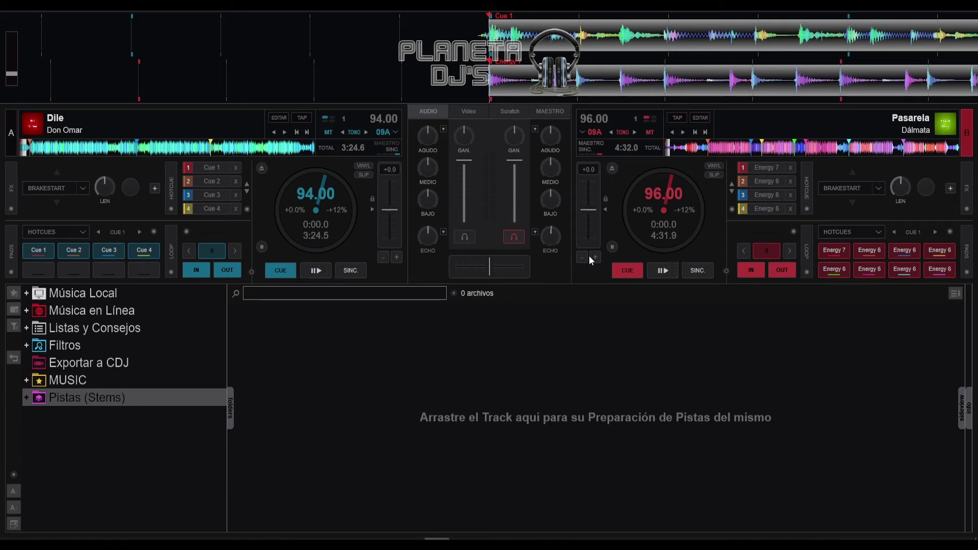
pyautogui.press('space')
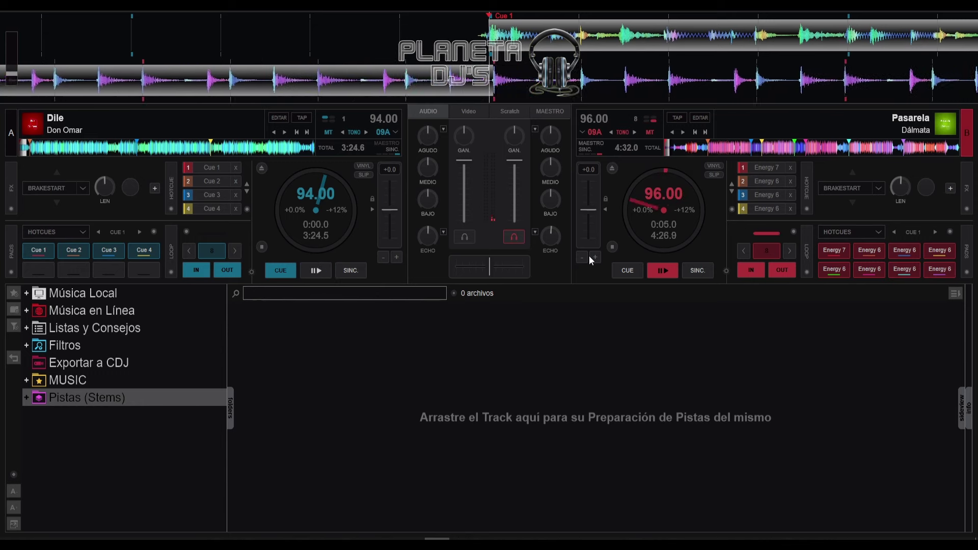
pyautogui.press('1')
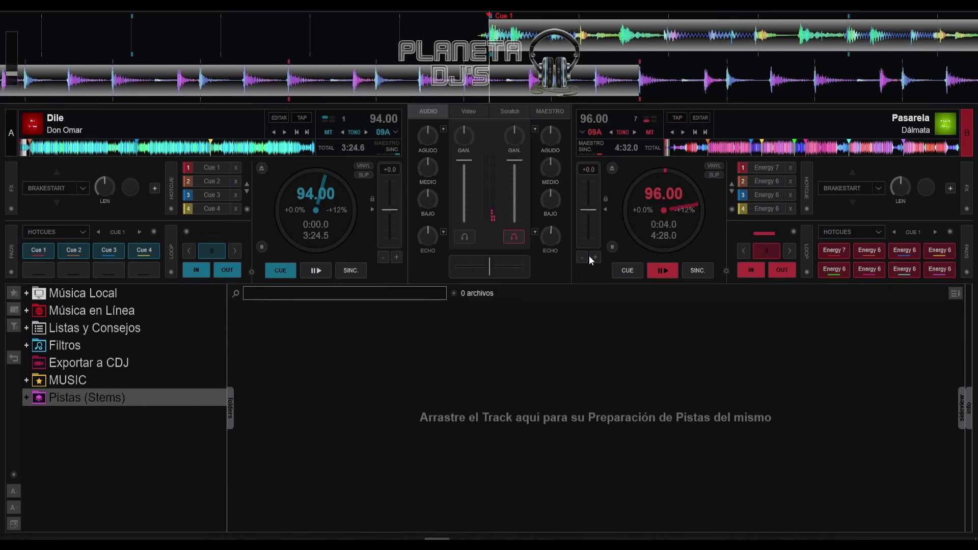
pyautogui.press('c')
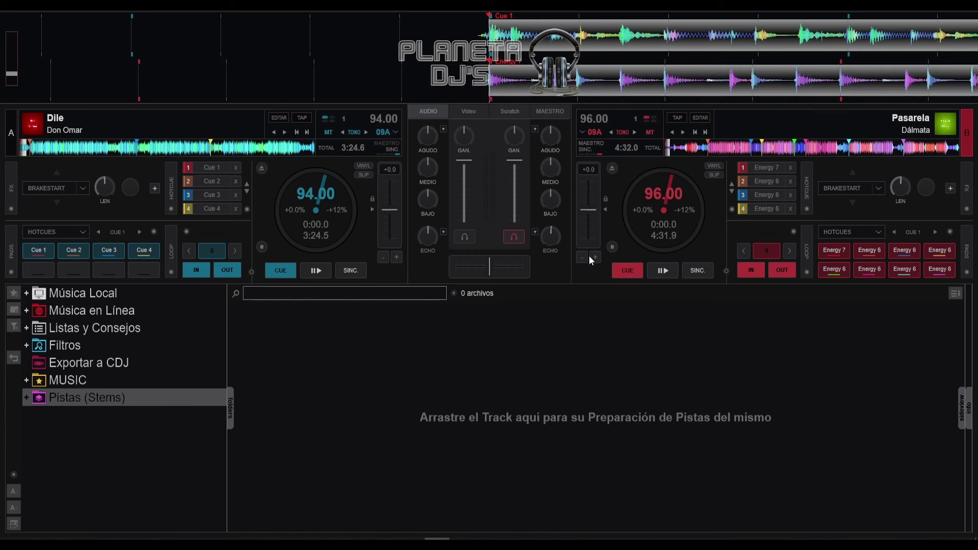
# - Play the 8-beat loop on deck A and return to Cue 1
pyautogui.press('space')
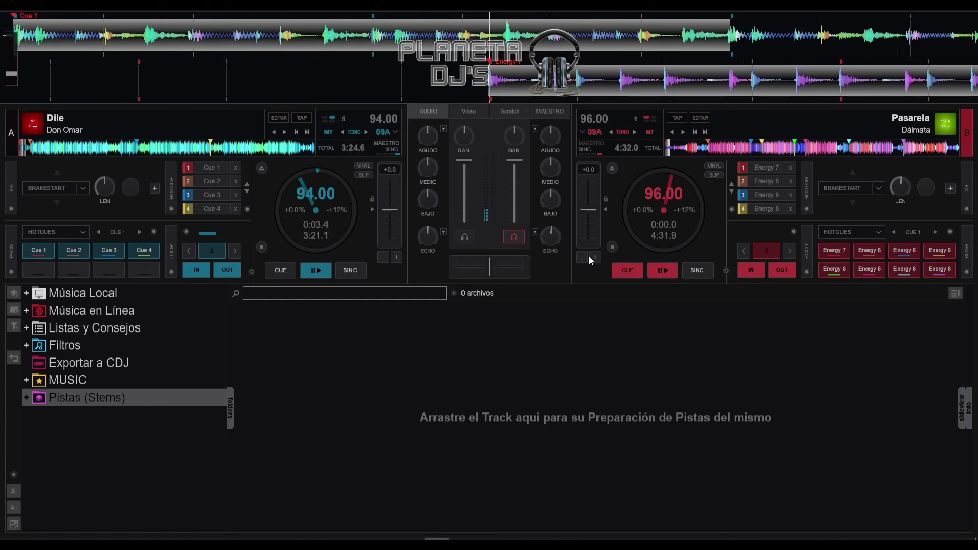
pyautogui.press('1')
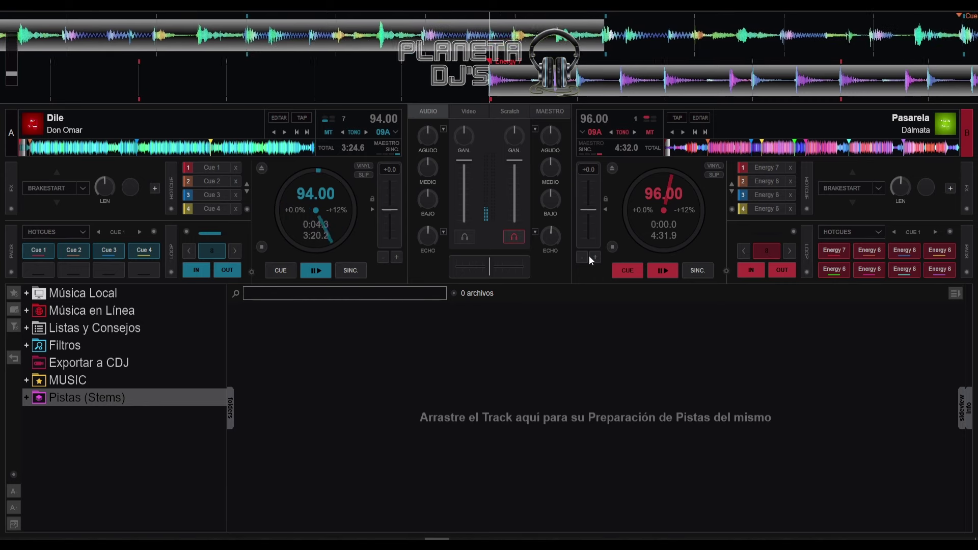
pyautogui.press('c')
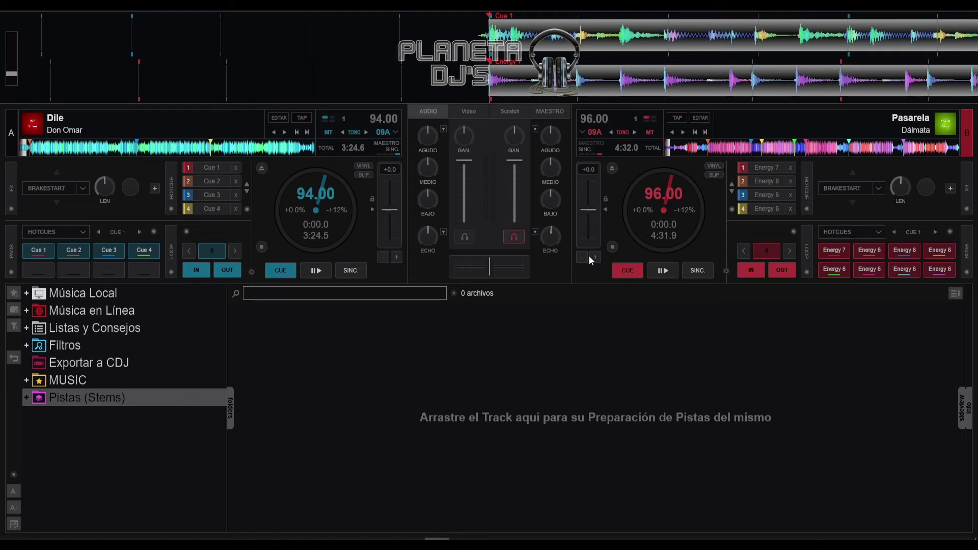
# - Play deck A beyond its 8-beat loop and set a 4-beat loop at Cue 2
pyautogui.press('space')
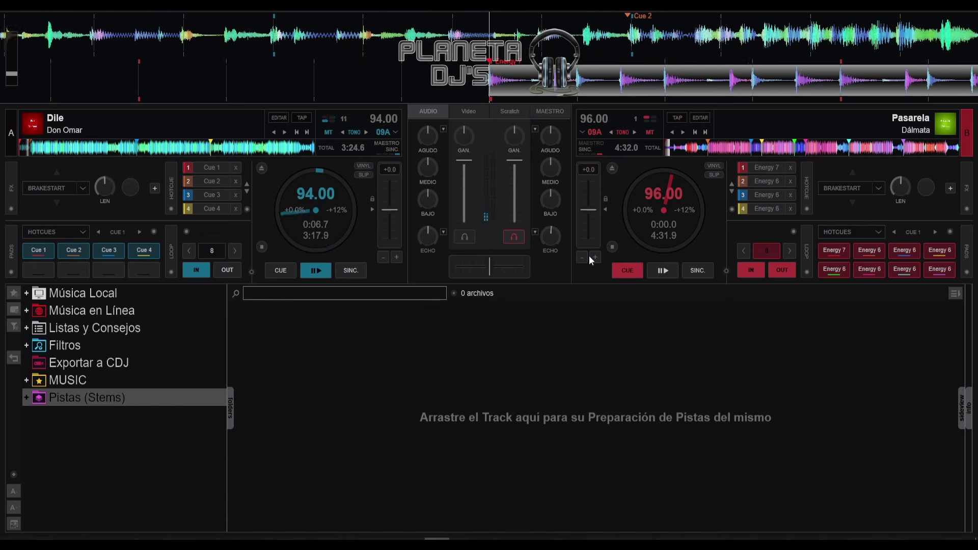
pyautogui.press('l')
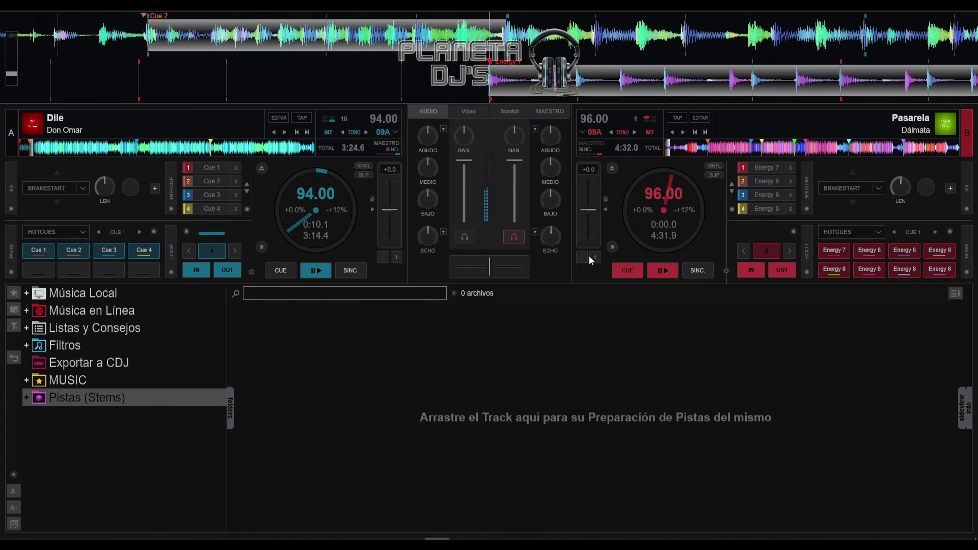
# - Return deck A to Cue 1, release the loops on both decks, and play deck A briefly before returning to Cue 1
pyautogui.press('c')
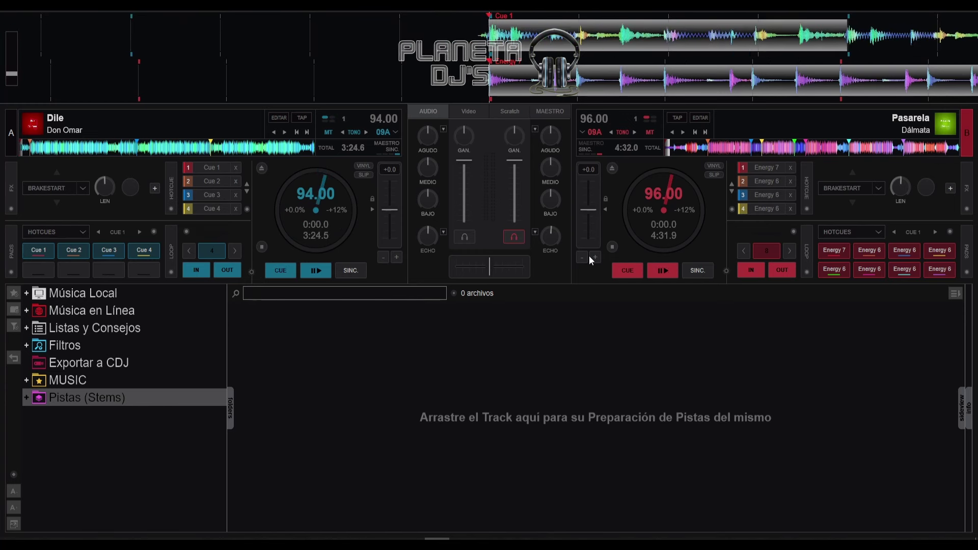
pyautogui.press('l')
pyautogui.press('l')
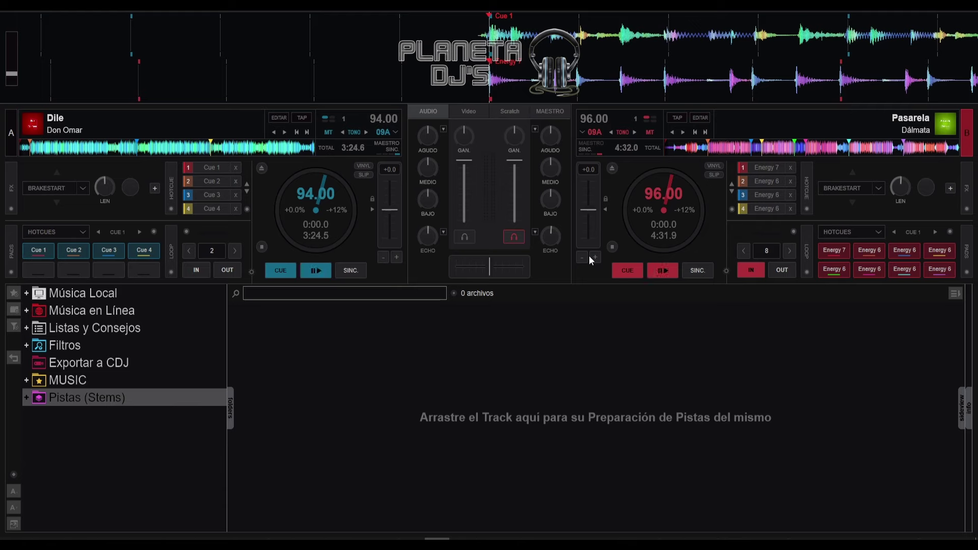
pyautogui.press('space')
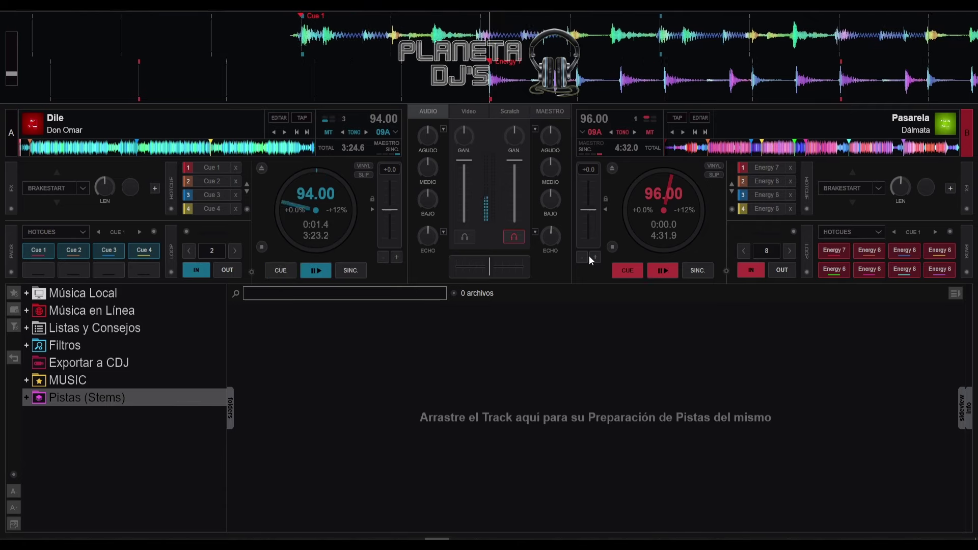
pyautogui.press('space')
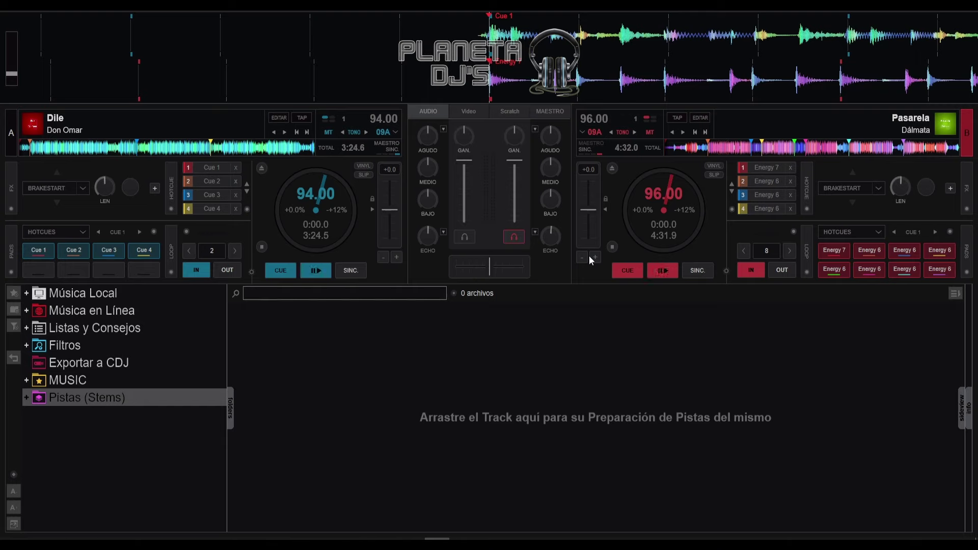
# - Move deck A's playback position near the end of Dile, to about 3:06
pyautogui.moveTo(145, 153); pyautogui.dragTo(296, 151)
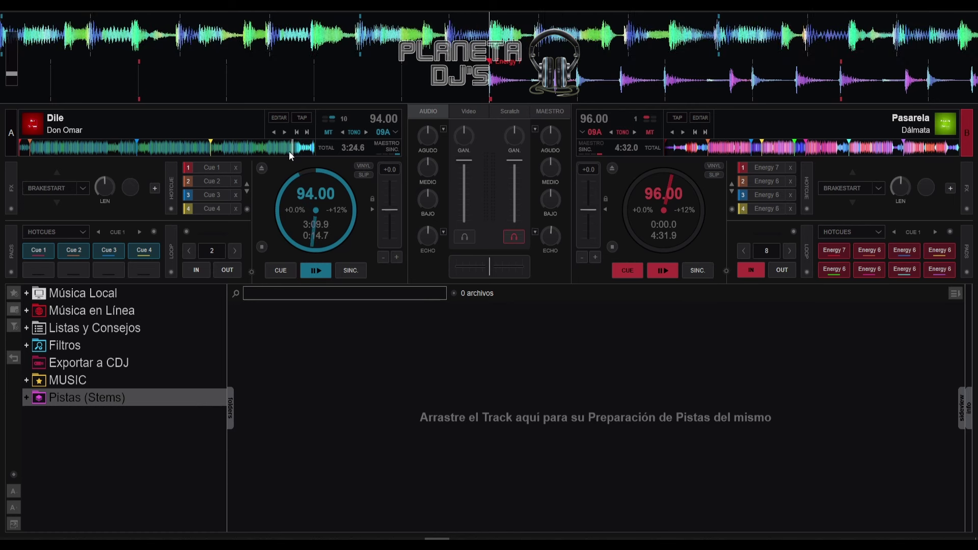
pyautogui.click(289, 151)
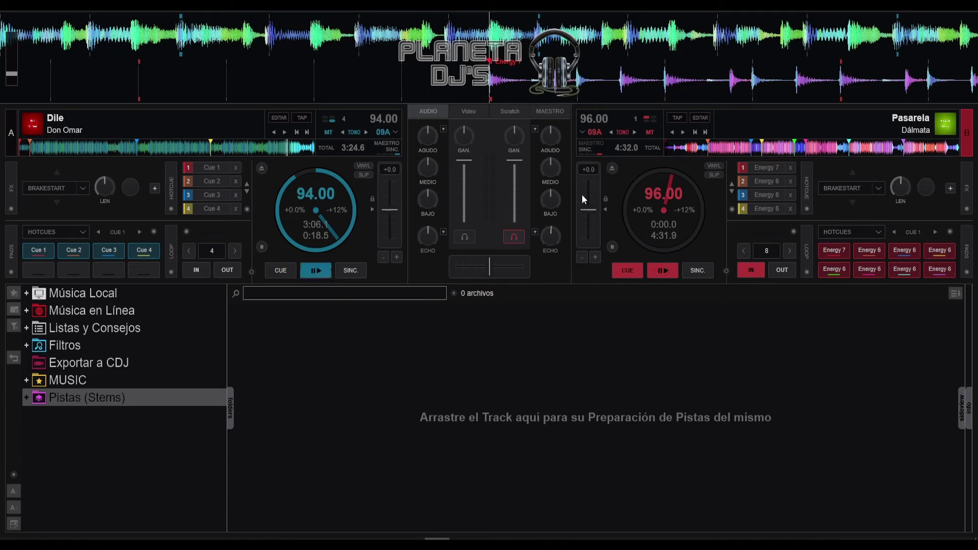
# - Nudge the pitch to +0.2% on deck B and +0.4% on deck A, resetting each to 0%
pyautogui.moveTo(591, 213); pyautogui.dragTo(589, 213)
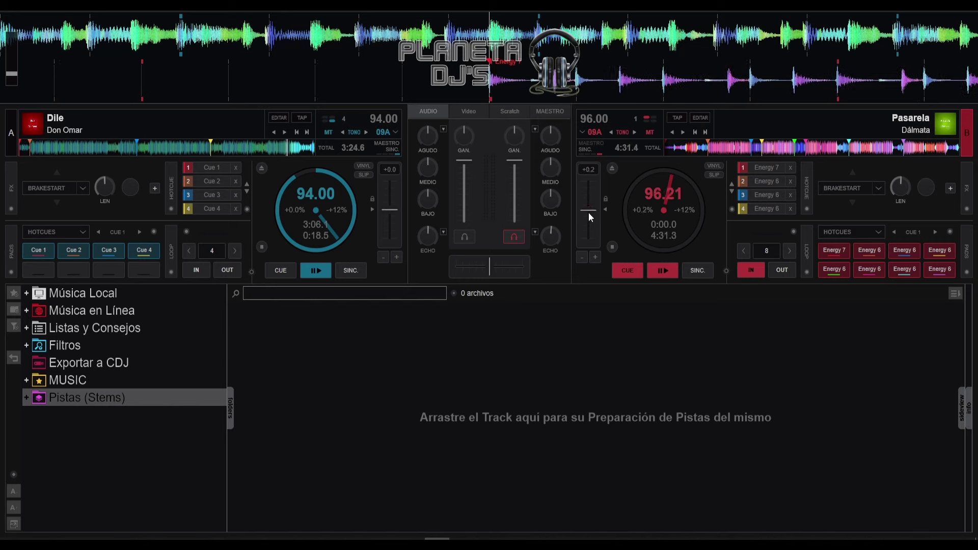
pyautogui.click(605, 211)
pyautogui.moveTo(389, 209)
pyautogui.mouseDown()
pyautogui.moveTo(388, 218)
pyautogui.moveTo(393, 211)
pyautogui.mouseUp()
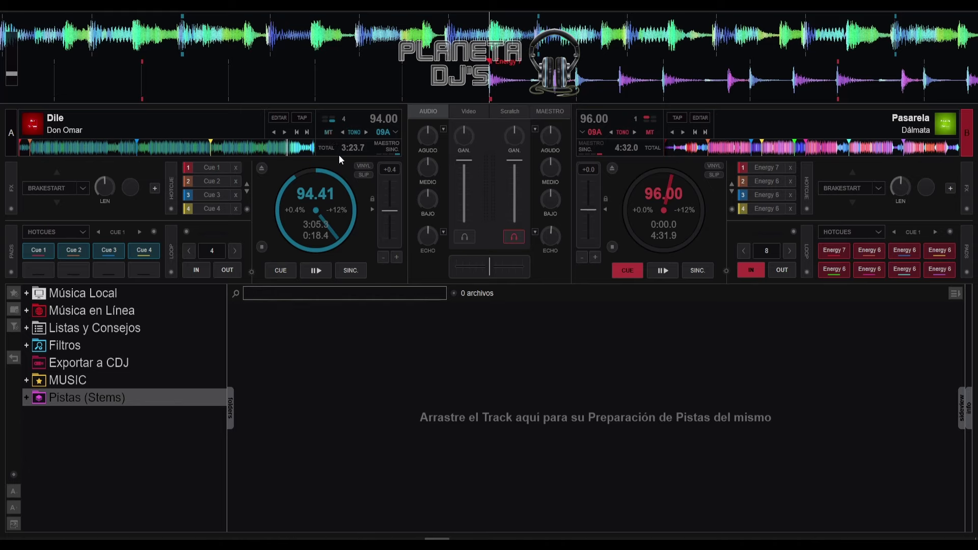
pyautogui.click(372, 210)
# - Raise deck A's pitch to +12%, play it with the key shifting to 11A, and reset the pitch at Cue 1
pyautogui.moveTo(389, 211); pyautogui.dragTo(381, 272)
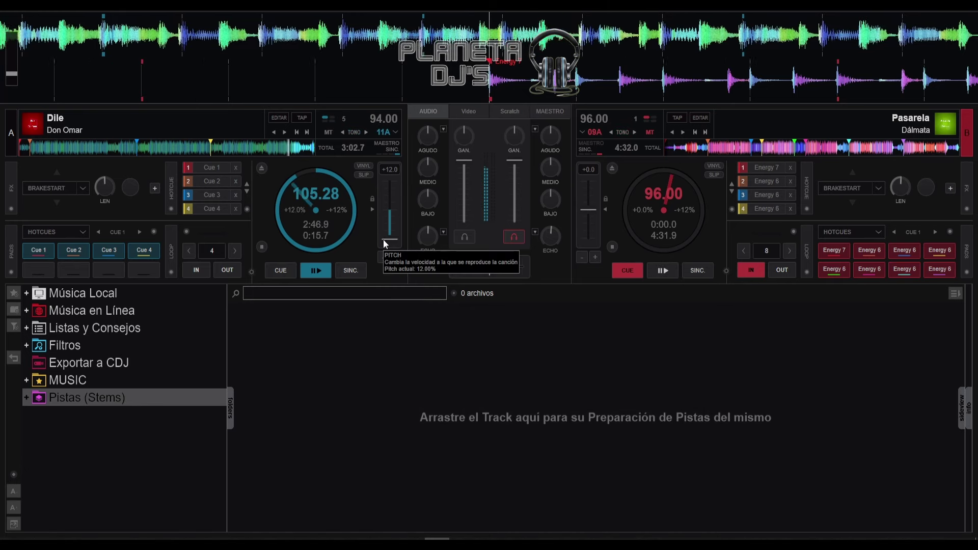
pyautogui.press('space')
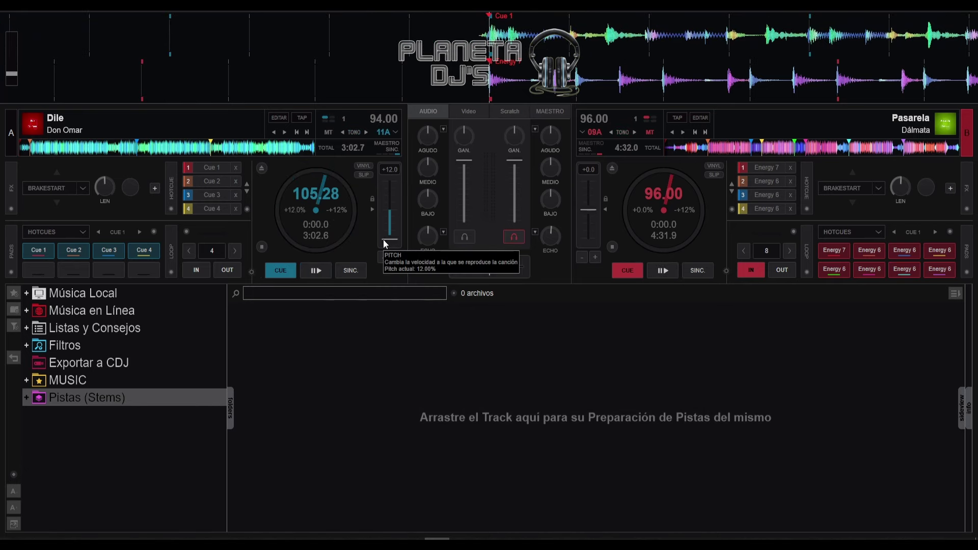
pyautogui.press('space')
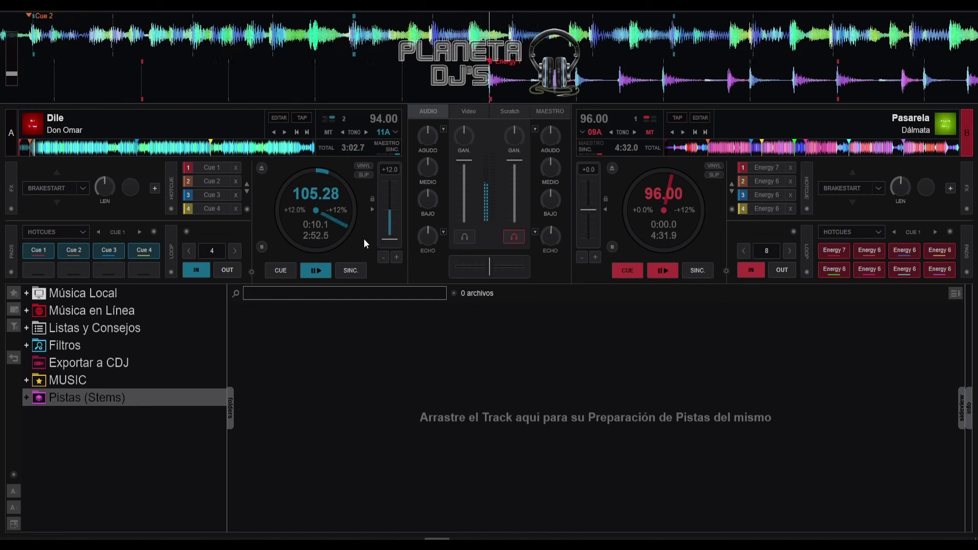
pyautogui.click(287, 270)
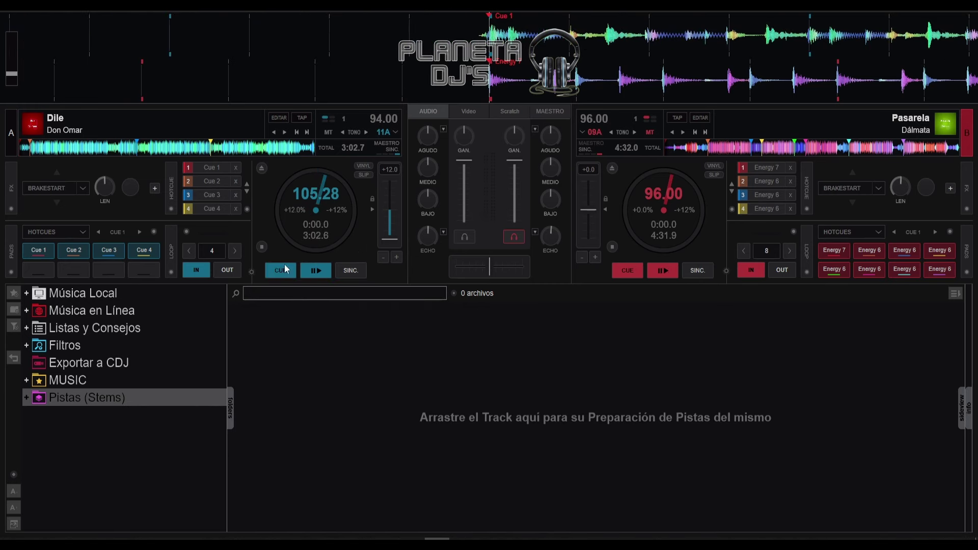
pyautogui.click(372, 212)
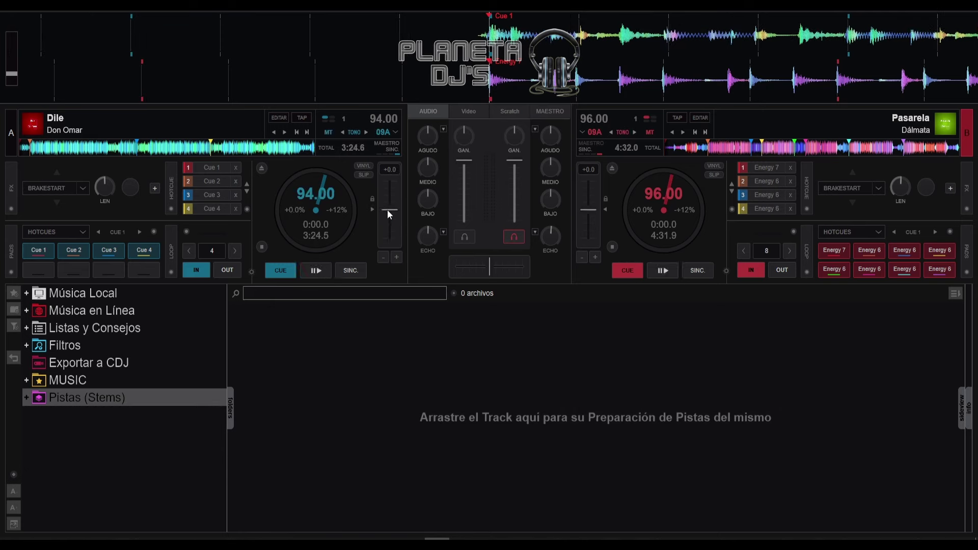
# - Play deck A at +12% pitch with its key kept at 09A, return to Cue 1 and reset the pitch to 0%
pyautogui.moveTo(387, 210); pyautogui.dragTo(357, 365)
pyautogui.press('space')
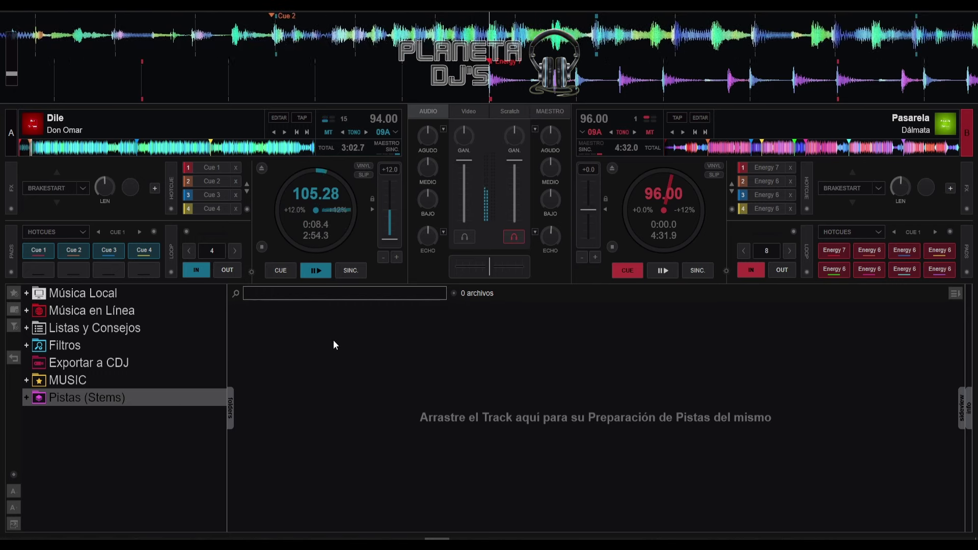
pyautogui.press('space')
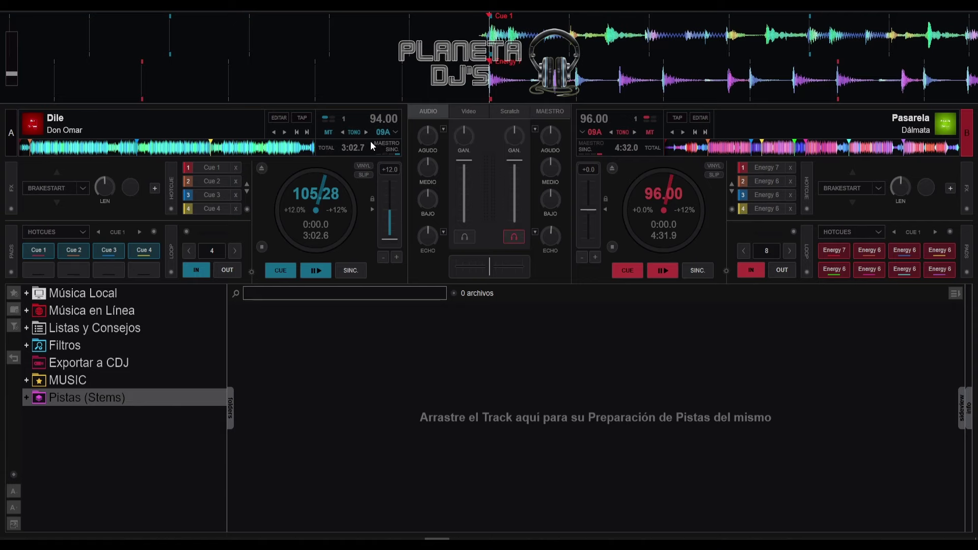
pyautogui.moveTo(371, 141)
pyautogui.moveTo(315, 196)
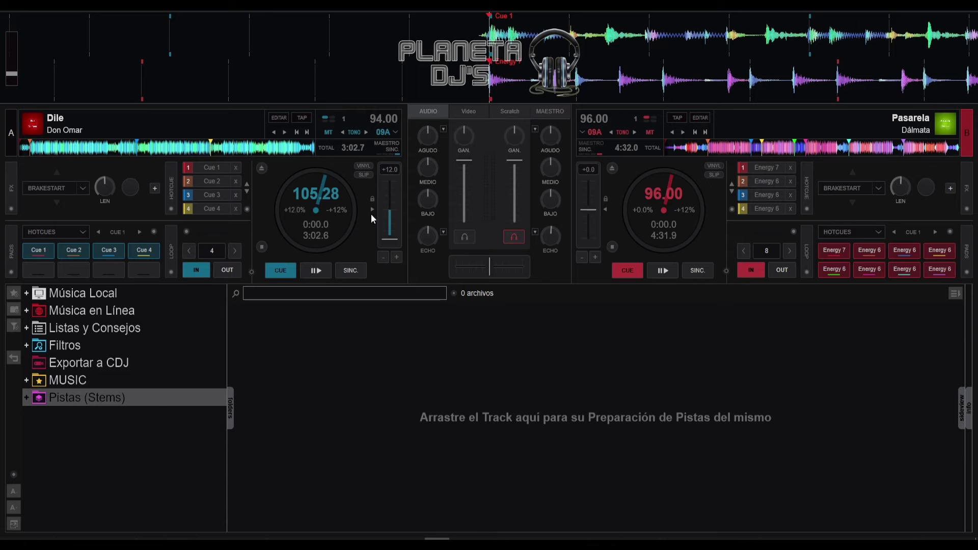
pyautogui.click(372, 213)
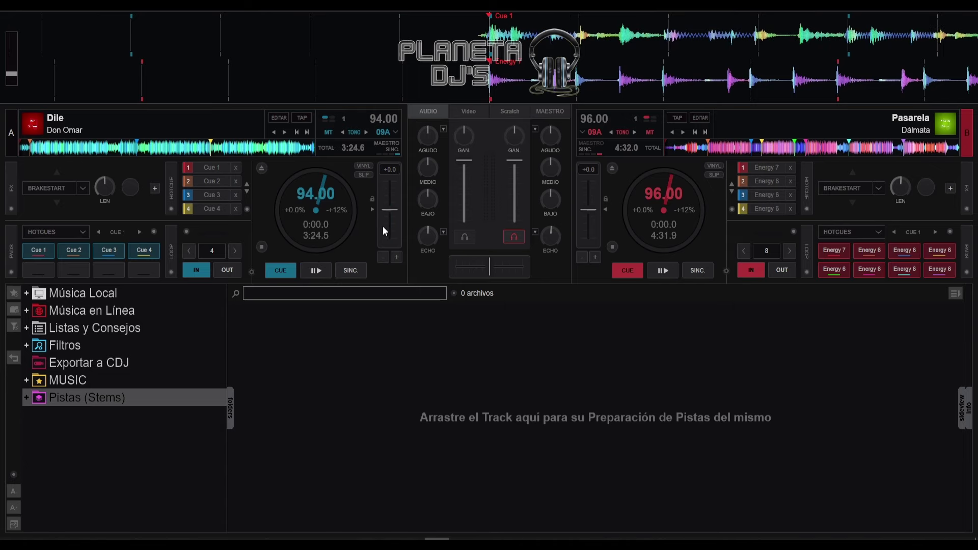
# - Set deck A's pitch to +3.0% and match deck B's tempo to it at 96.82 BPM
pyautogui.moveTo(387, 213); pyautogui.dragTo(386, 219)
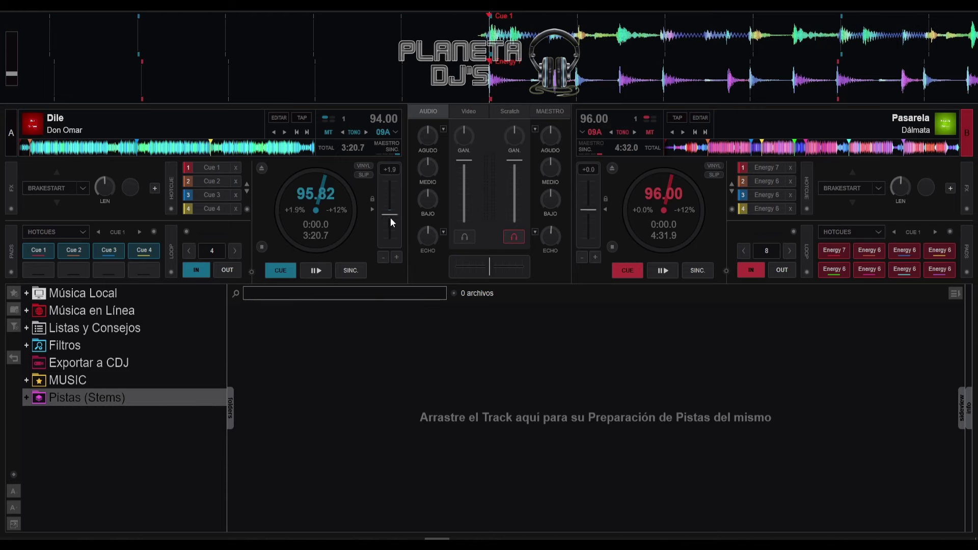
pyautogui.moveTo(390, 218); pyautogui.dragTo(391, 219)
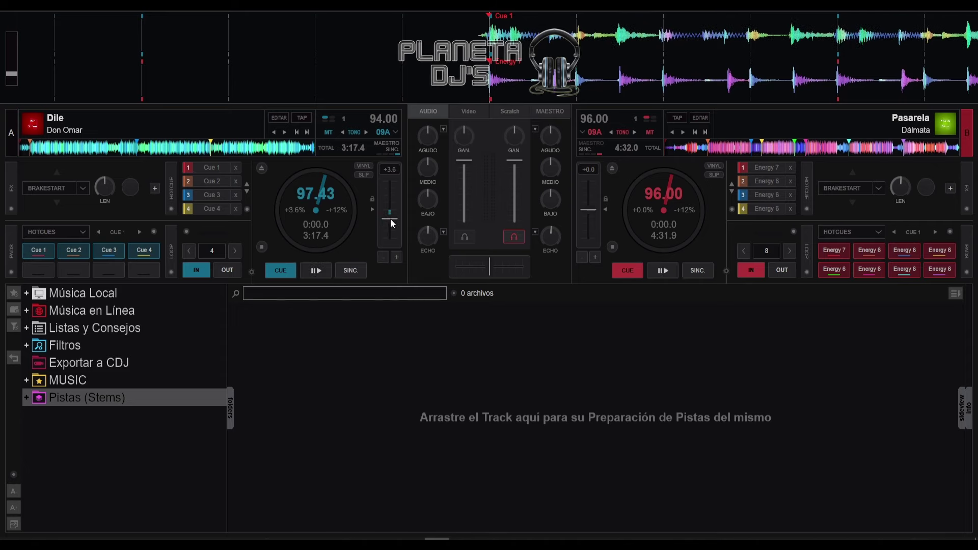
pyautogui.moveTo(390, 218); pyautogui.dragTo(391, 216)
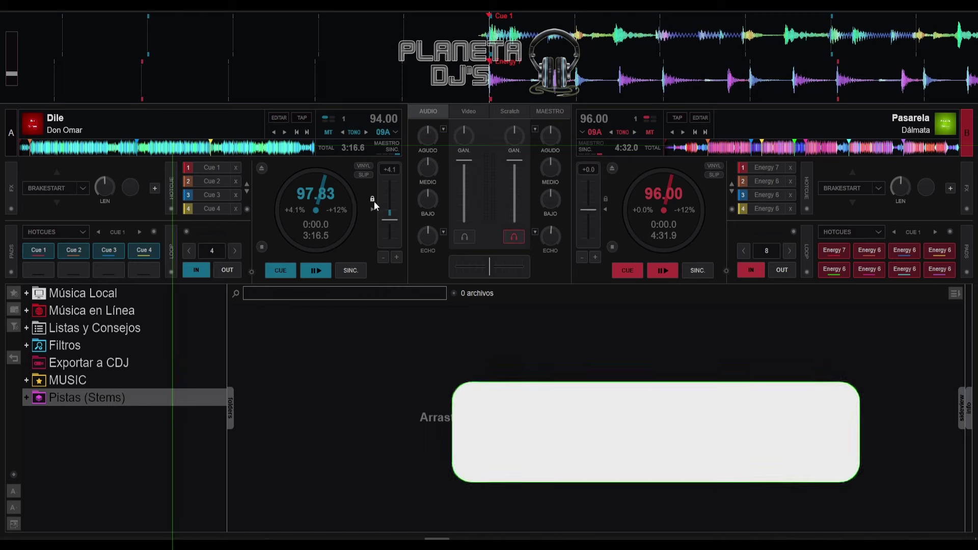
pyautogui.moveTo(390, 221); pyautogui.dragTo(387, 217)
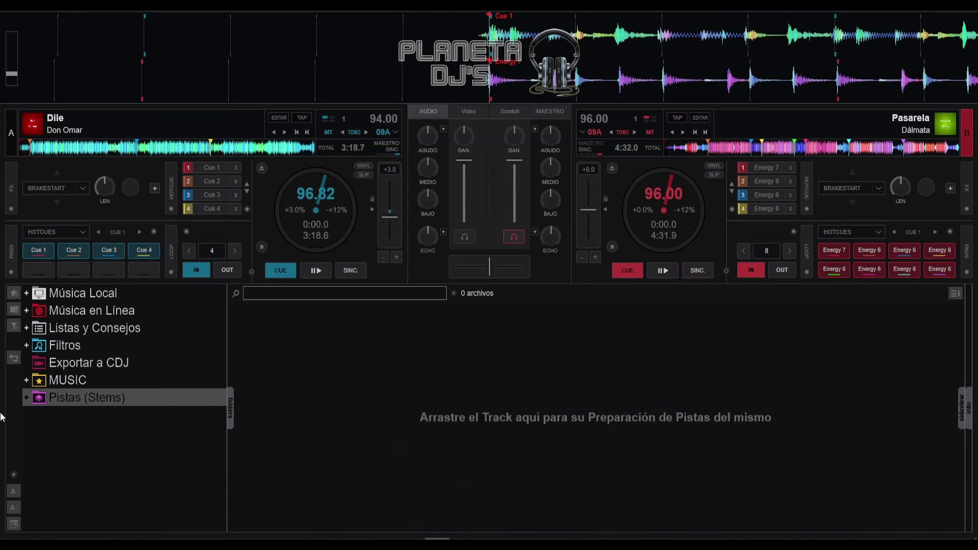
pyautogui.press('Return')
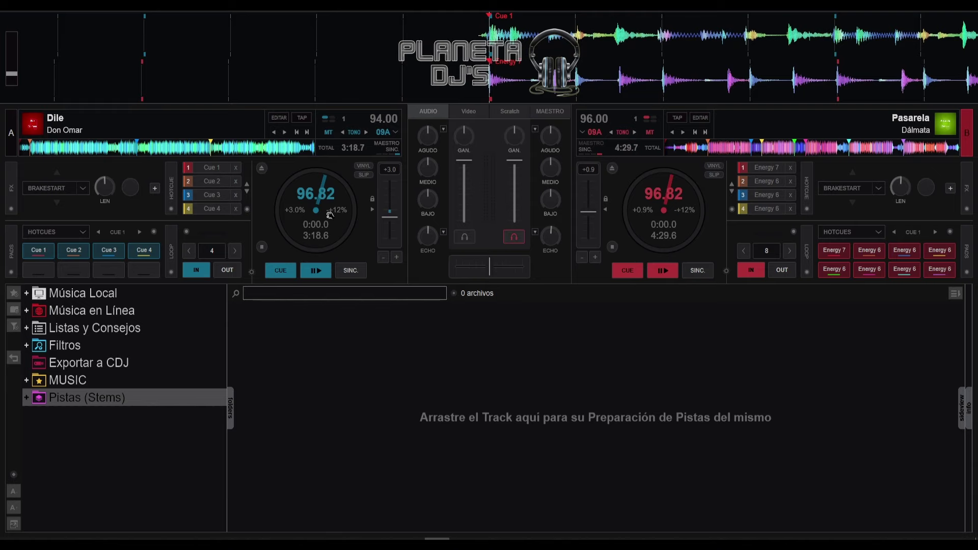
# - Jump deck A to about 3:04 and set a temporary cue point there
pyautogui.click(294, 154)
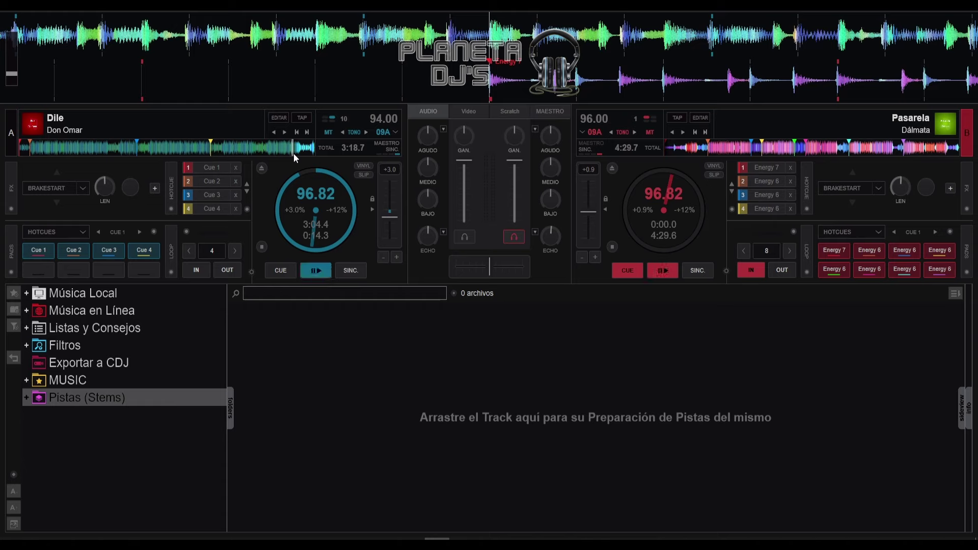
pyautogui.press('space')
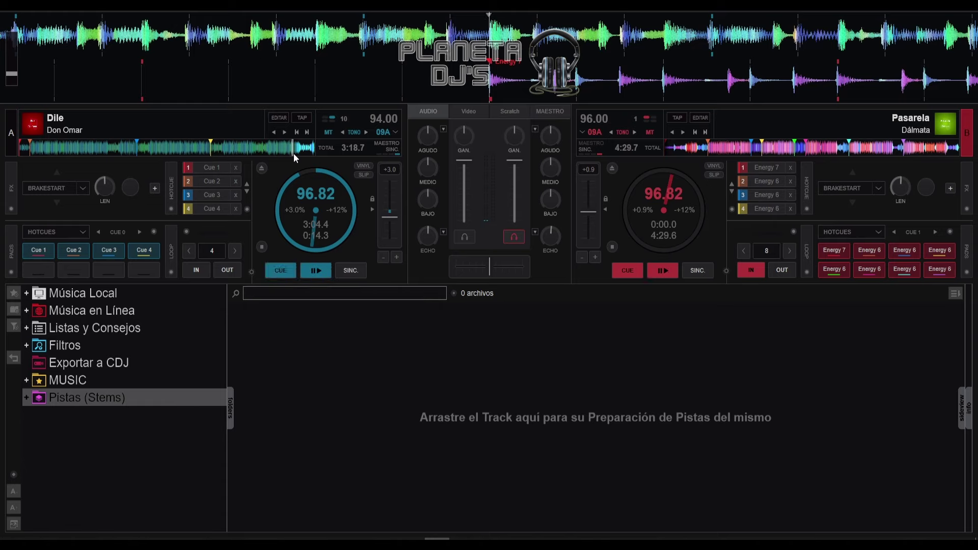
pyautogui.press('space')
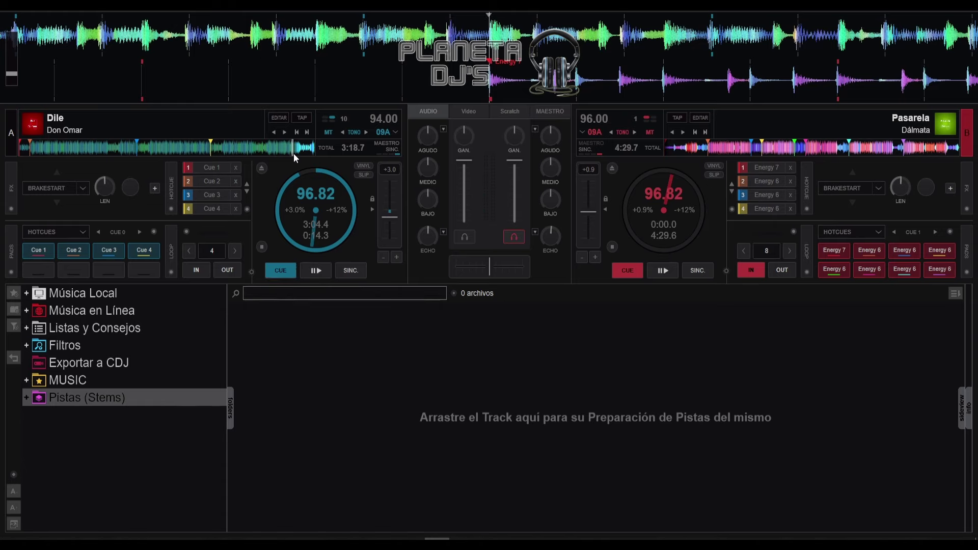
# - Route deck A to the headphones, play and reposition it past the temporary cue, and return to that cue point
pyautogui.press('space')
pyautogui.press('space')
pyautogui.press('space')
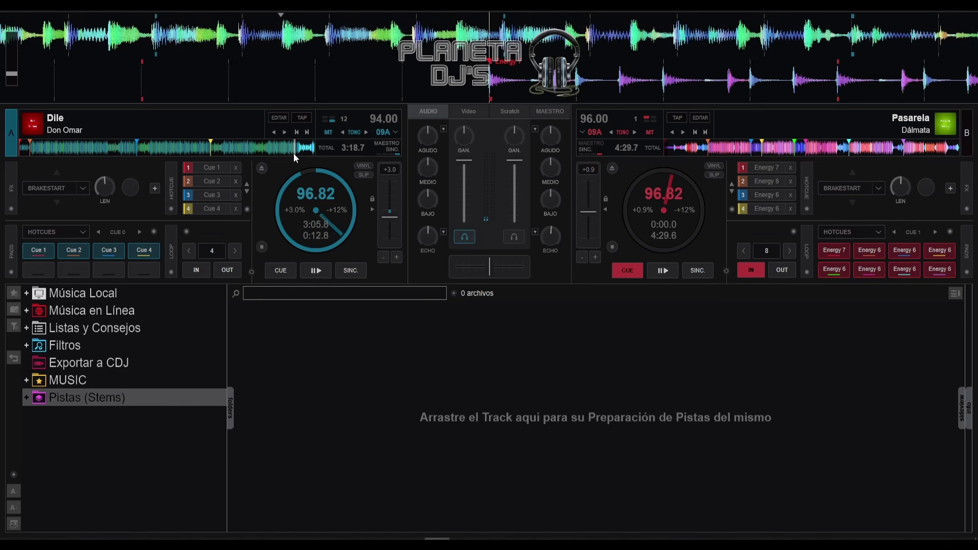
pyautogui.press('space')
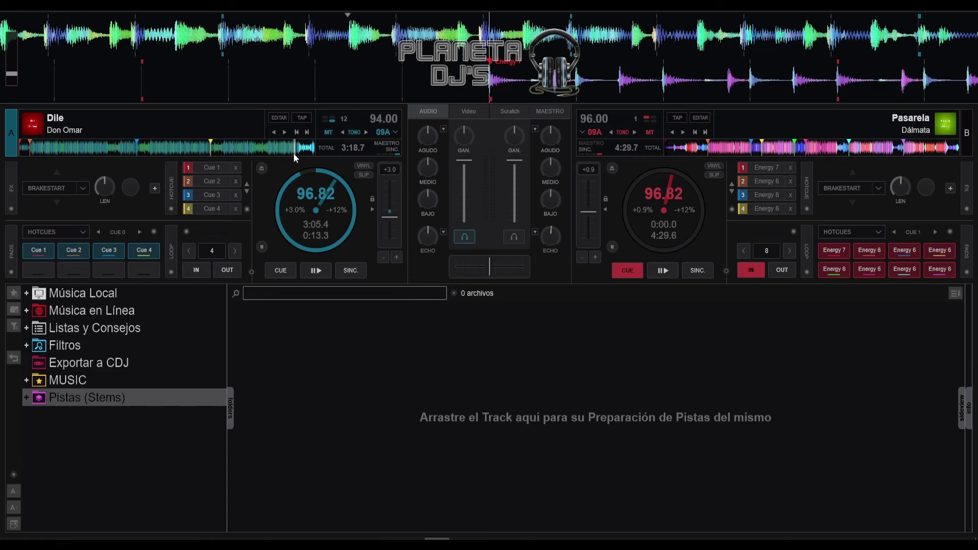
pyautogui.press('space')
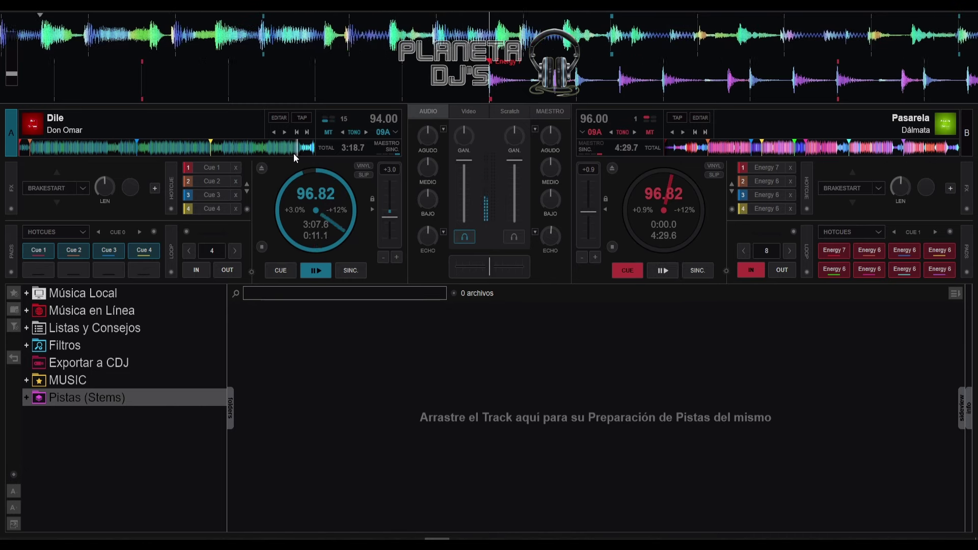
pyautogui.press('c')
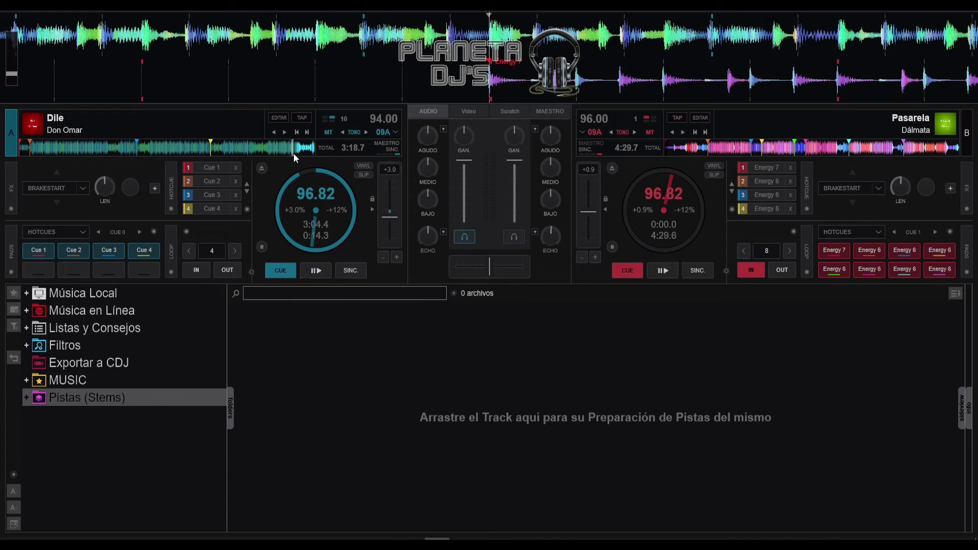
# - Position deck A at about 3:08, store Cue 5 there, and play from Cue 5 before returning to it
pyautogui.press('space')
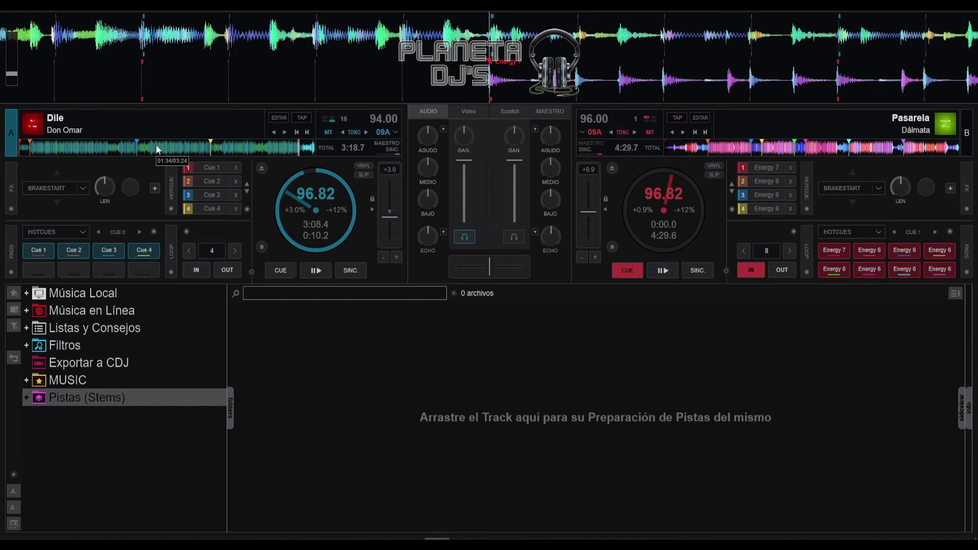
pyautogui.click(46, 271)
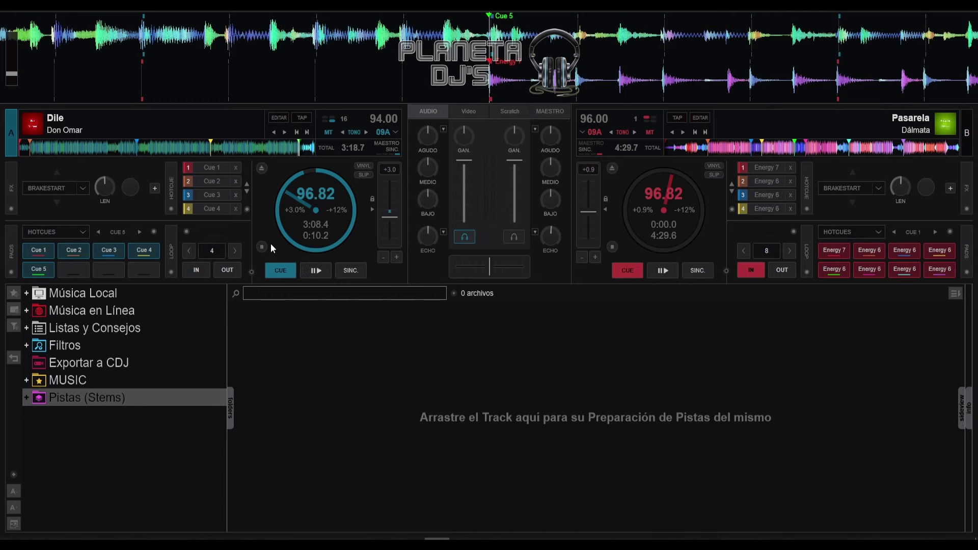
pyautogui.press('5')
pyautogui.press('5')
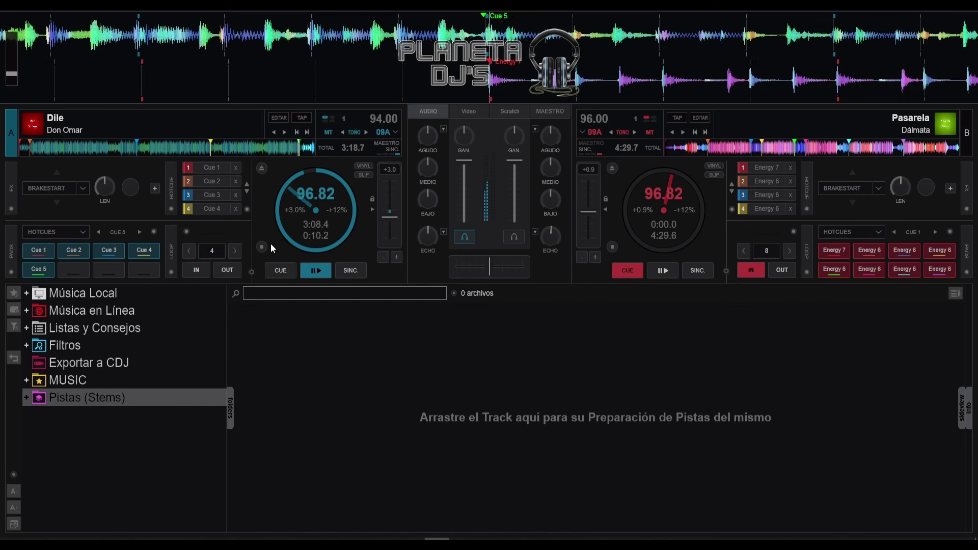
pyautogui.press('5')
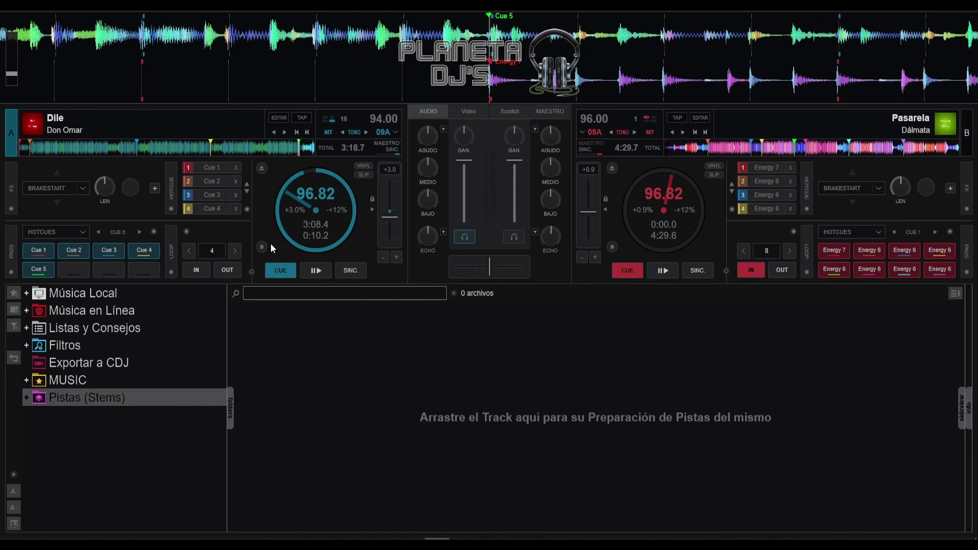
# - Move deck A back to about 3:04 and play it toward Cue 5
pyautogui.press('space')
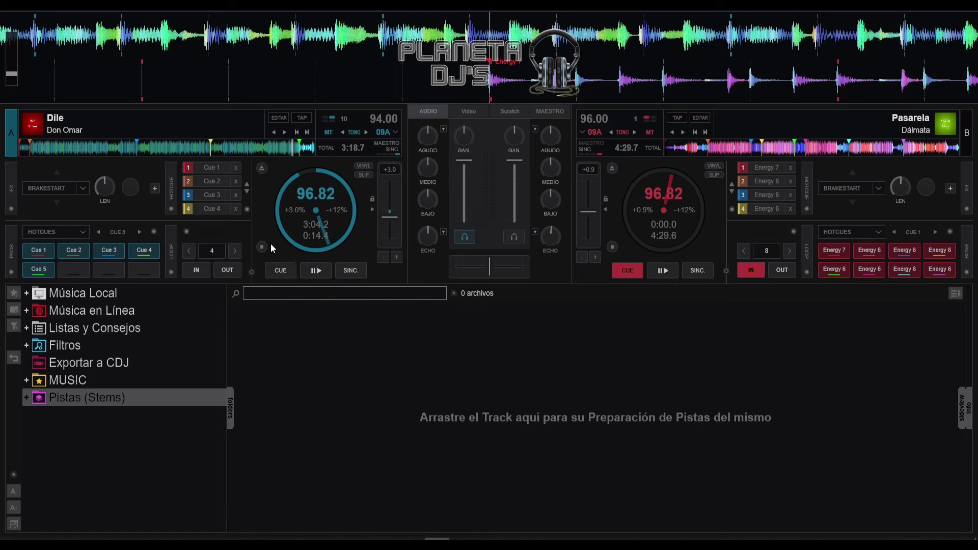
pyautogui.press('space')
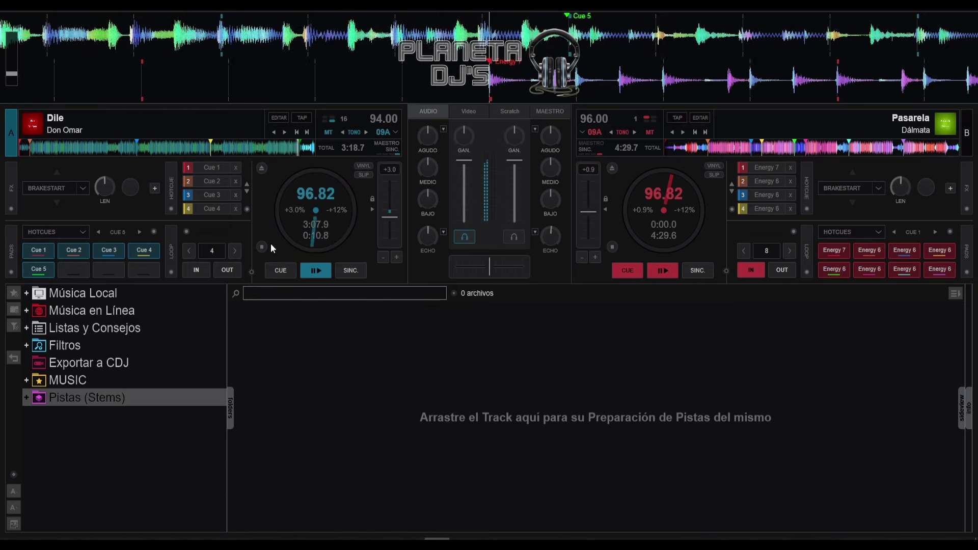
# - Play deck B from its first cue, then return it there and hold deck A at Cue 5
pyautogui.press('space')
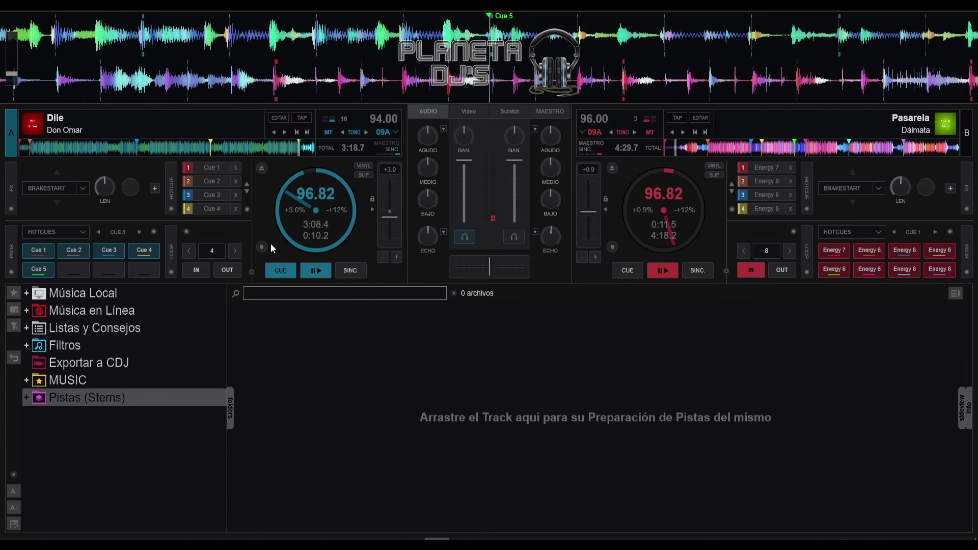
pyautogui.press('k')
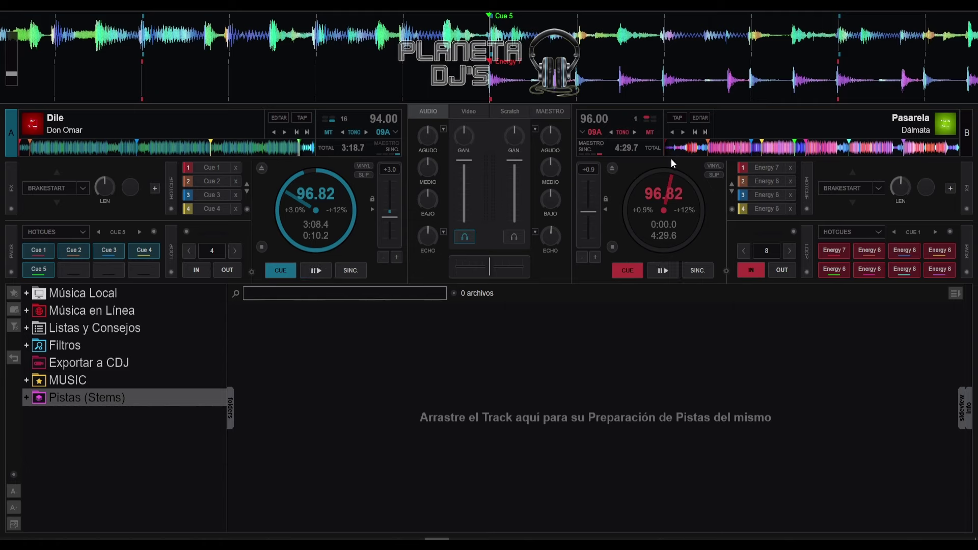
pyautogui.moveTo(664, 156)
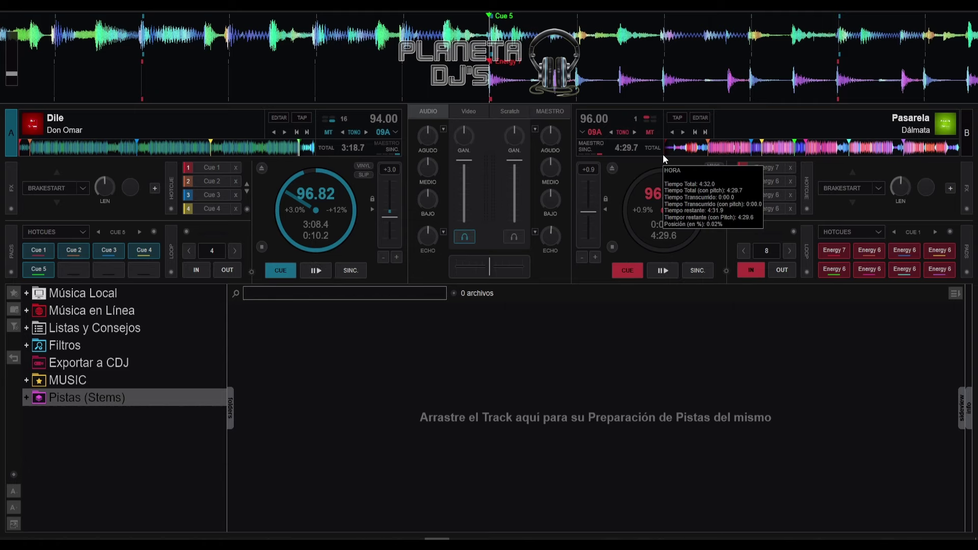
# - Set deck A's loop length to 8 beats, reposition it at about 3:08.1, and return to Cue 5
pyautogui.hotkey('ctrl', 'Up')
pyautogui.hotkey('ctrl', 'Left')
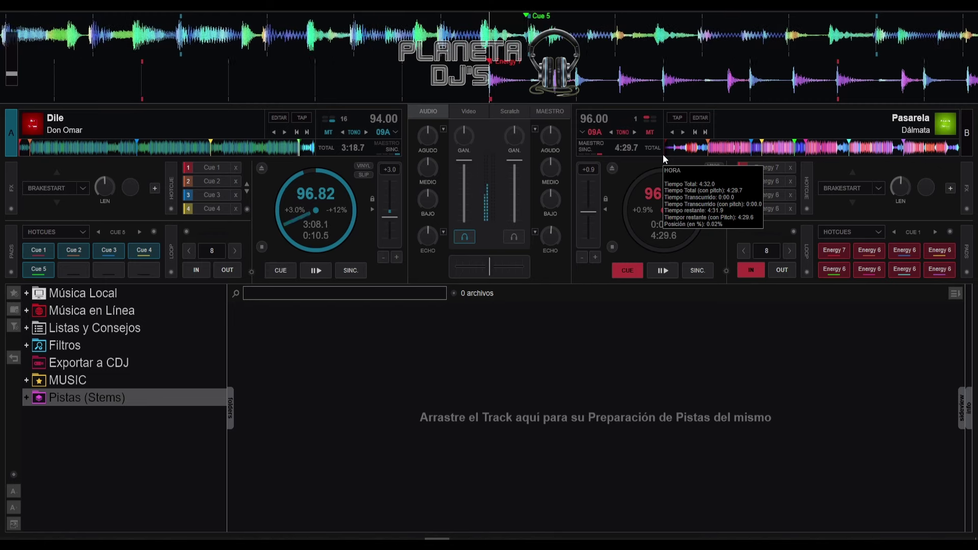
pyautogui.hotkey('ctrl', 'Right')
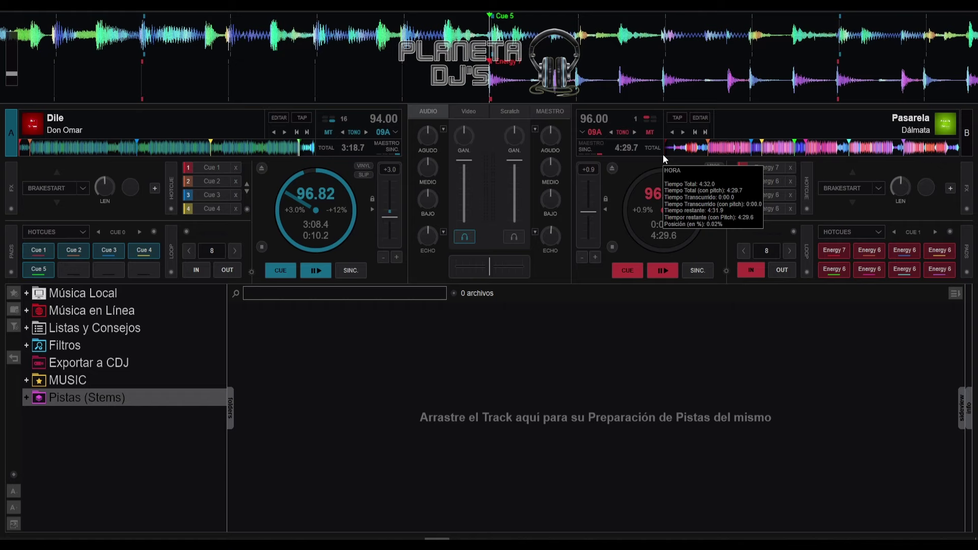
# - Play both decks with an 8-beat loop on deck A from Cue 5, then return A to Cue 5 and B to its second cue
pyautogui.press('l')
pyautogui.press('Right')
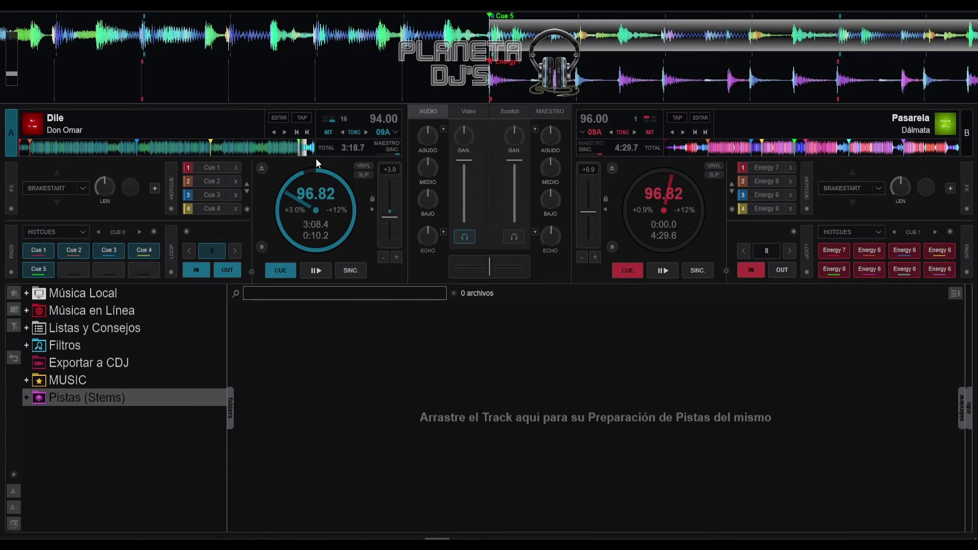
pyautogui.press('space')
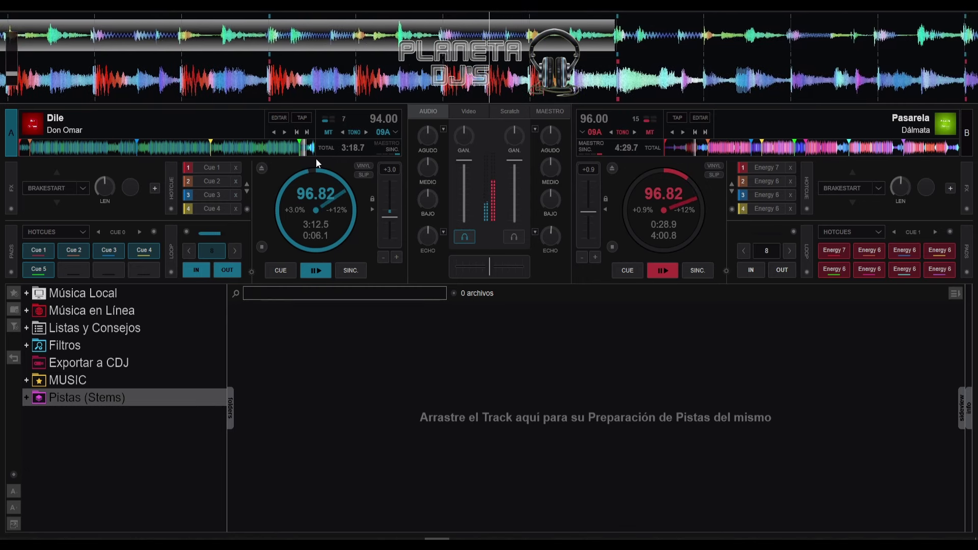
pyautogui.press('c')
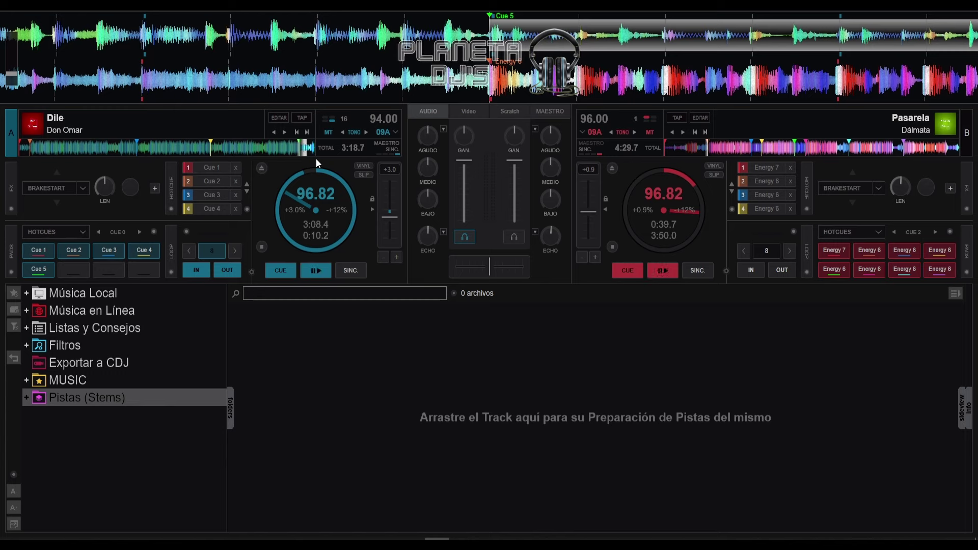
# - Shorten deck A's loop to 4 and then 2 beats, bring it back to 4 beats, and release the loop
pyautogui.press('[')
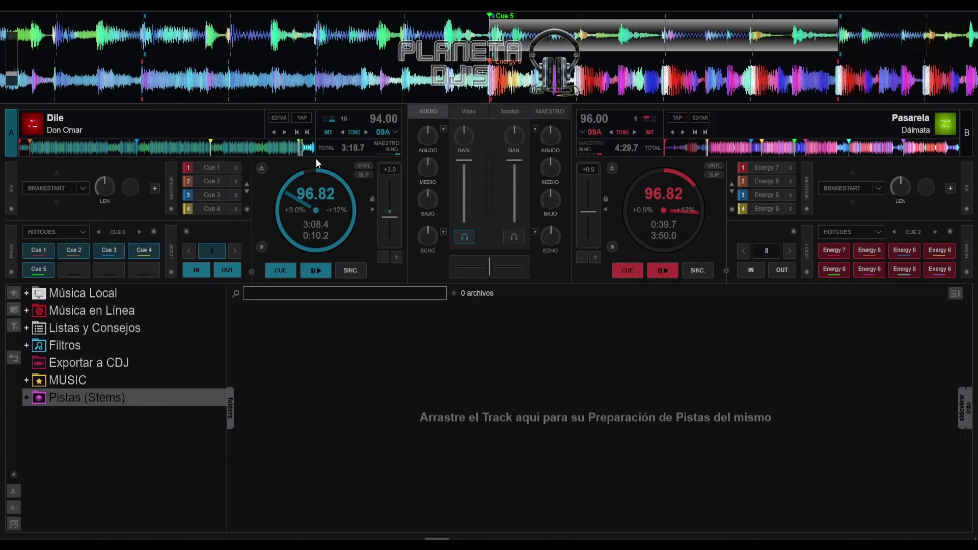
pyautogui.press('space')
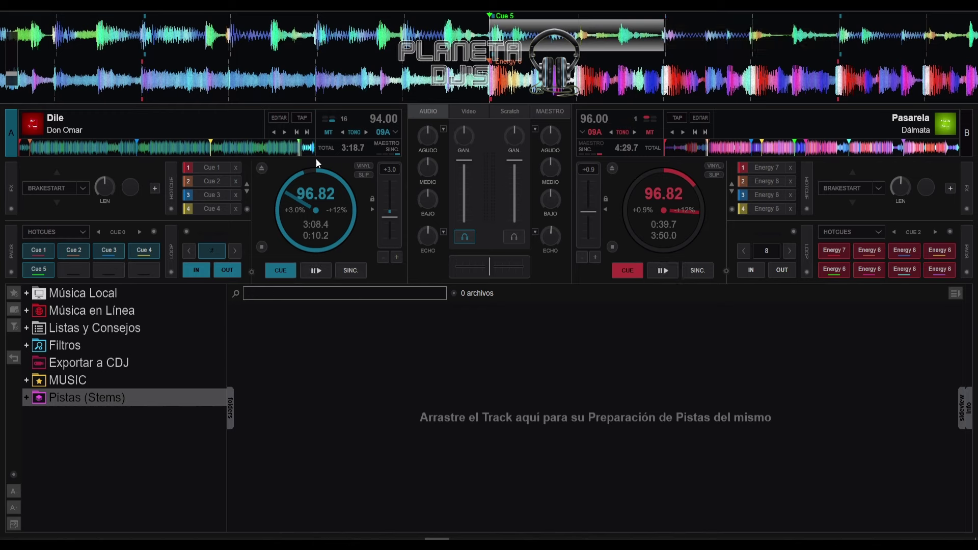
pyautogui.press('shift')
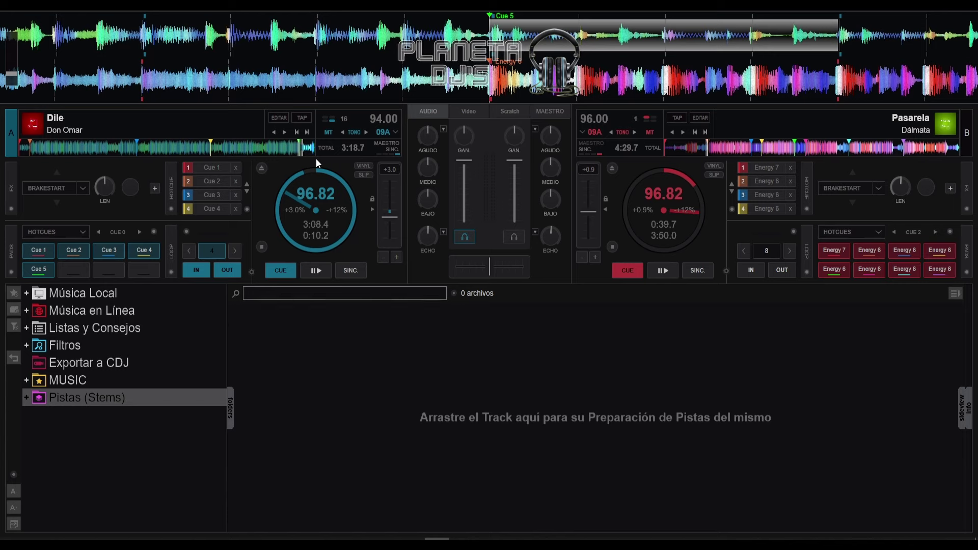
pyautogui.press('l')
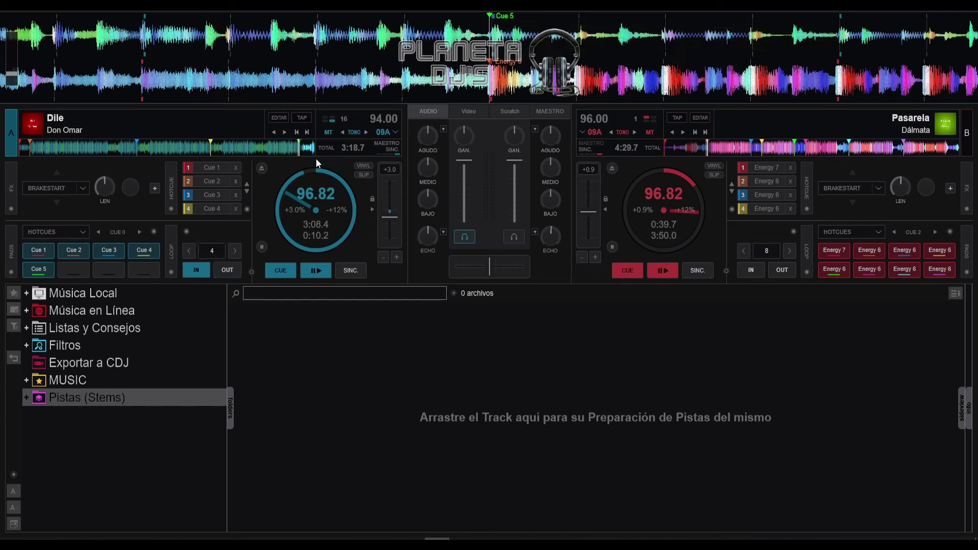
# - Play deck A from Cue 5 and deck B from its first cue, then loop deck A for 8 beats and shorten the loop to 4
pyautogui.press('1')
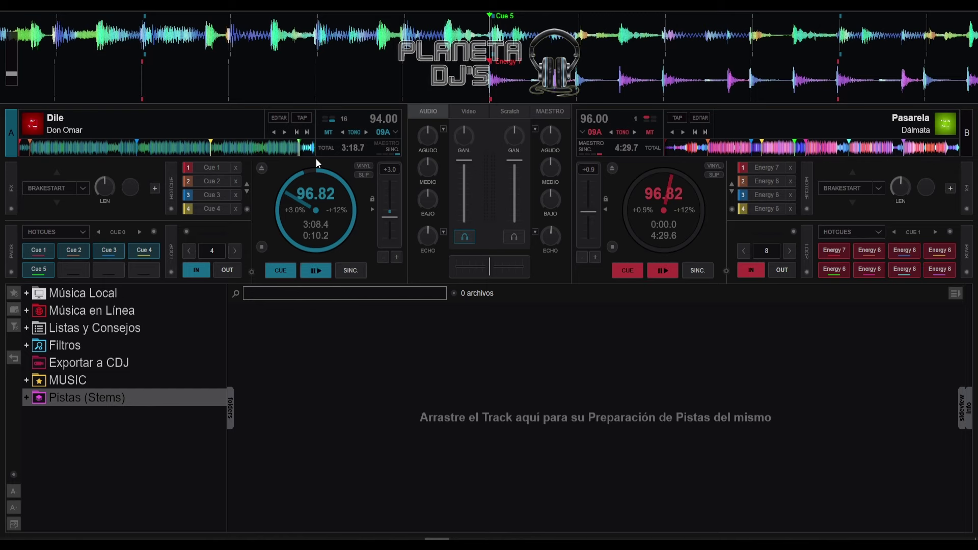
pyautogui.press('space')
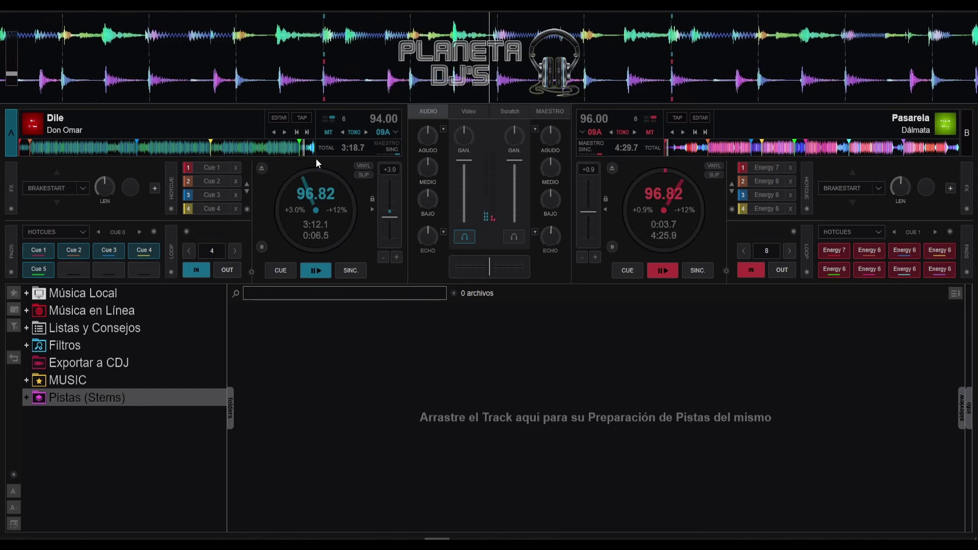
pyautogui.press('l')
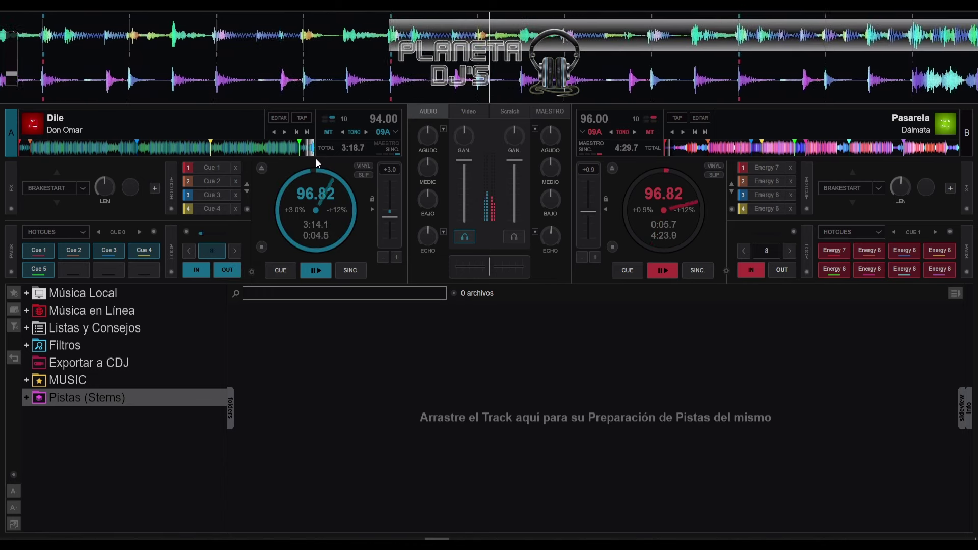
pyautogui.press('Left')
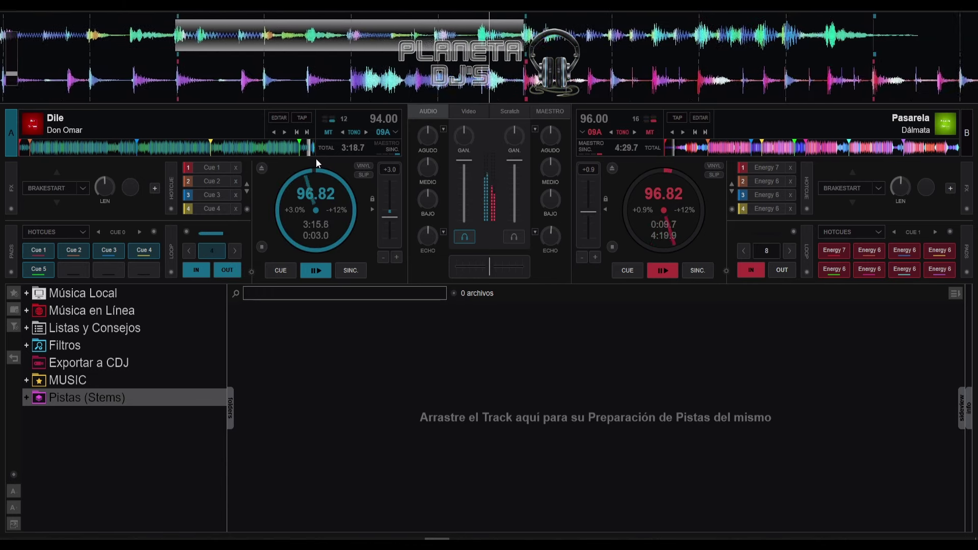
# - Loop deck A at Cue 5, extend the loop from 4 to 8 beats, and shorten it back to 4 beats
pyautogui.press('shift')
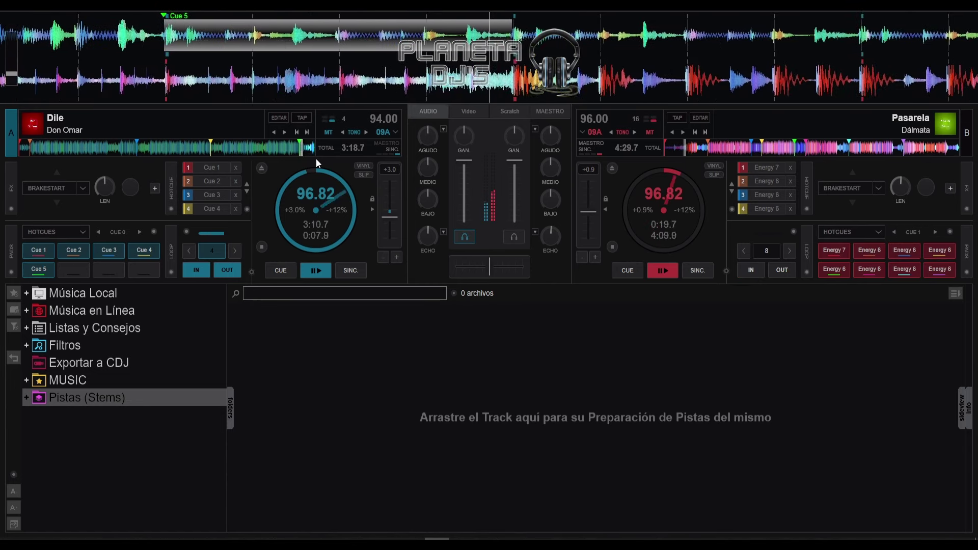
pyautogui.press('Right')
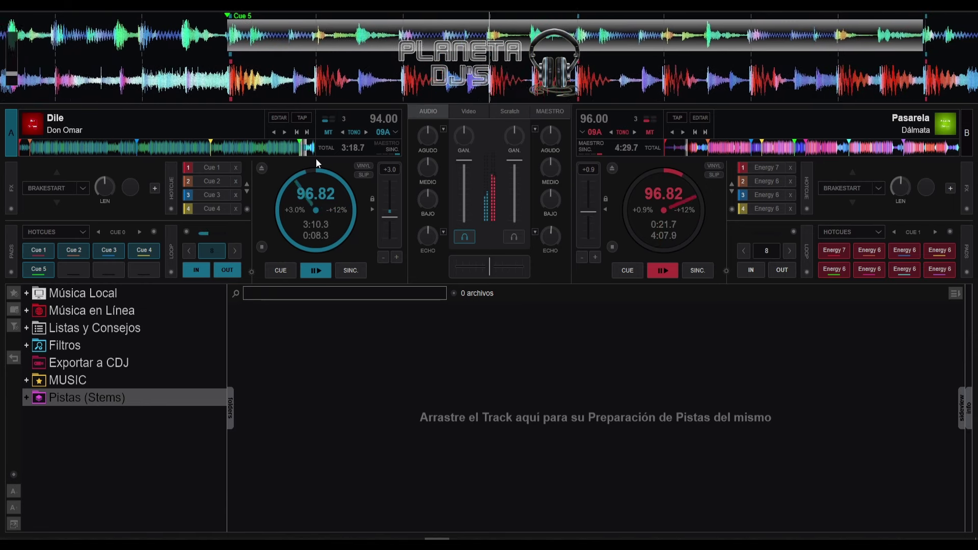
pyautogui.press('Left')
pyautogui.press('Left')
pyautogui.press('Left')
pyautogui.press('Left')
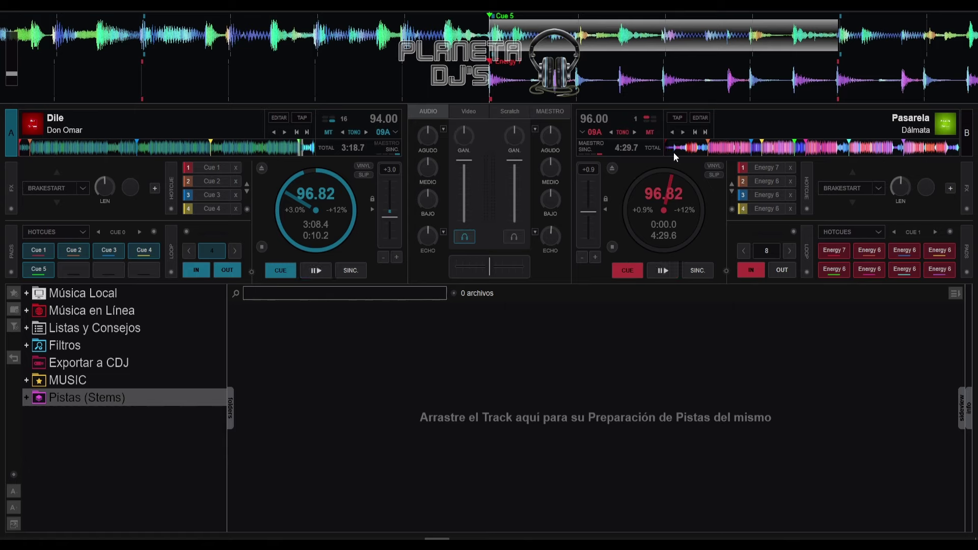
# - Activate a 32-beat loop on deck B from its first cue, lengthen deck A's loop to 16 beats, and reduce it to 4 beats
pyautogui.press('l')
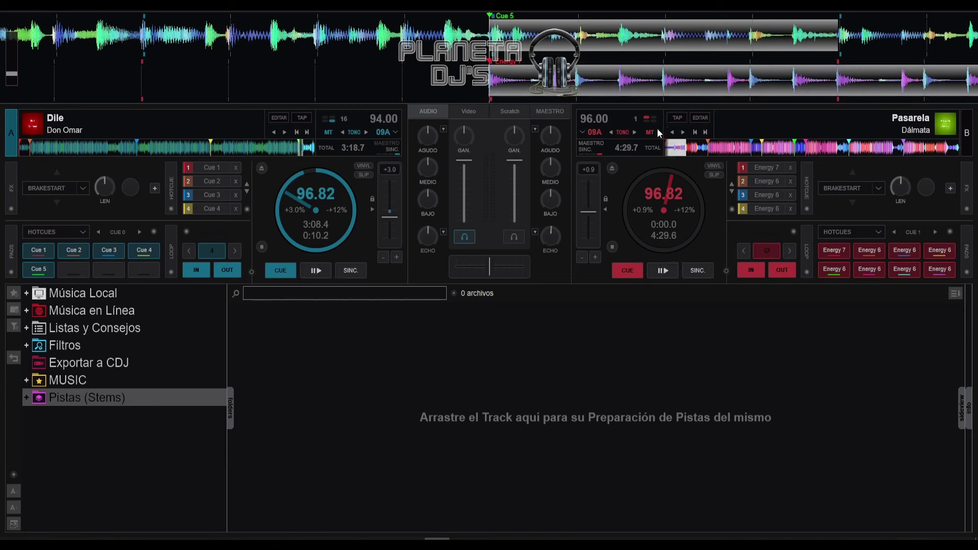
pyautogui.press('l')
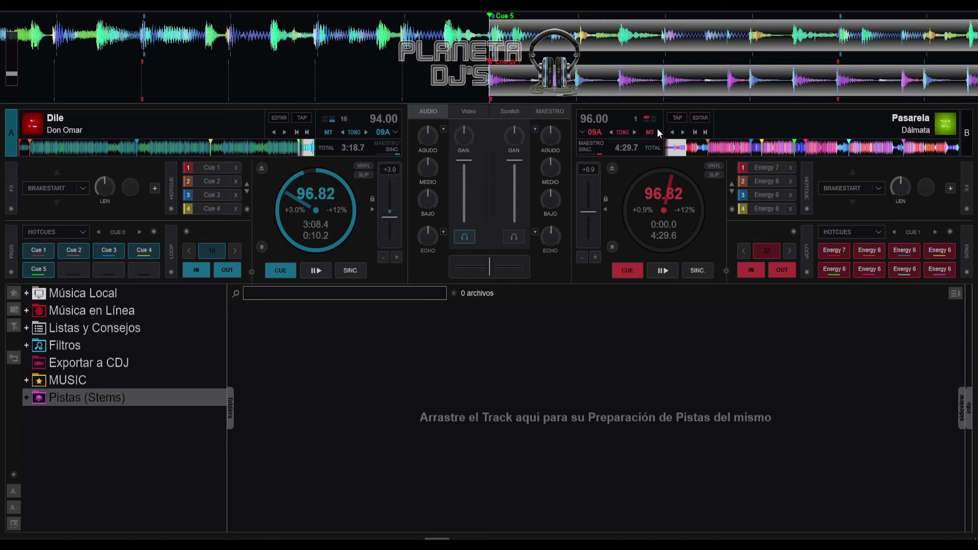
pyautogui.press('Down')
pyautogui.press('Down')
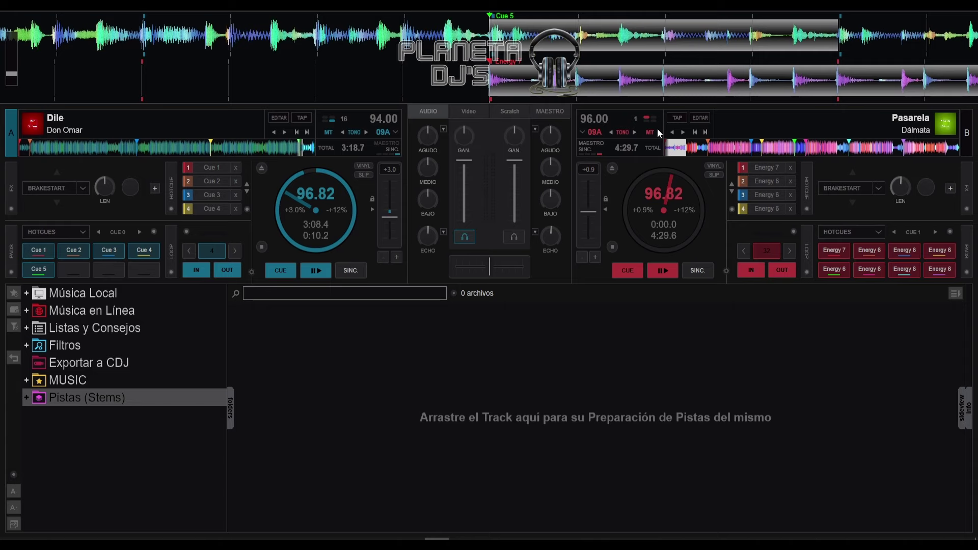
# - Set deck A's loop to 8 beats, then play, pause and resume the deck while adjusting the Brakestart effect's length
pyautogui.press('space')
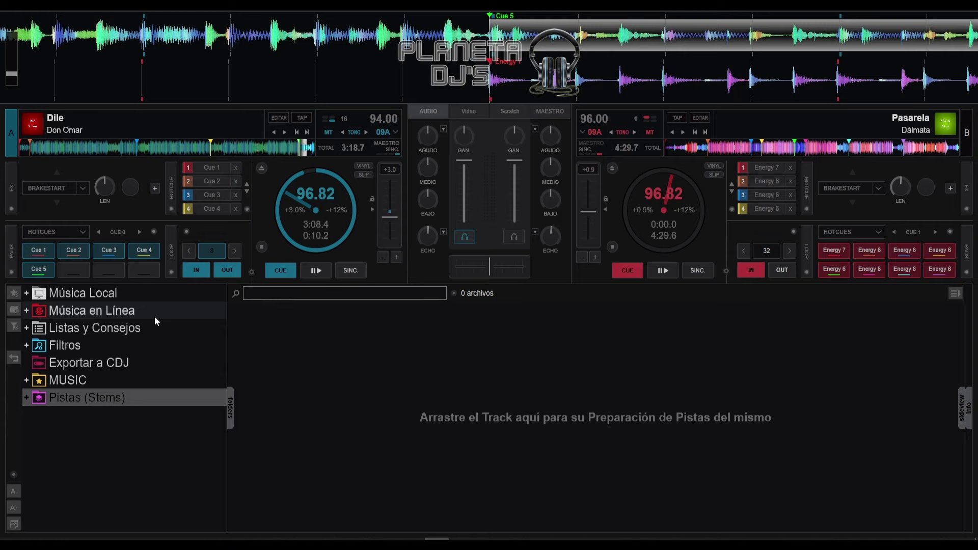
pyautogui.press('space')
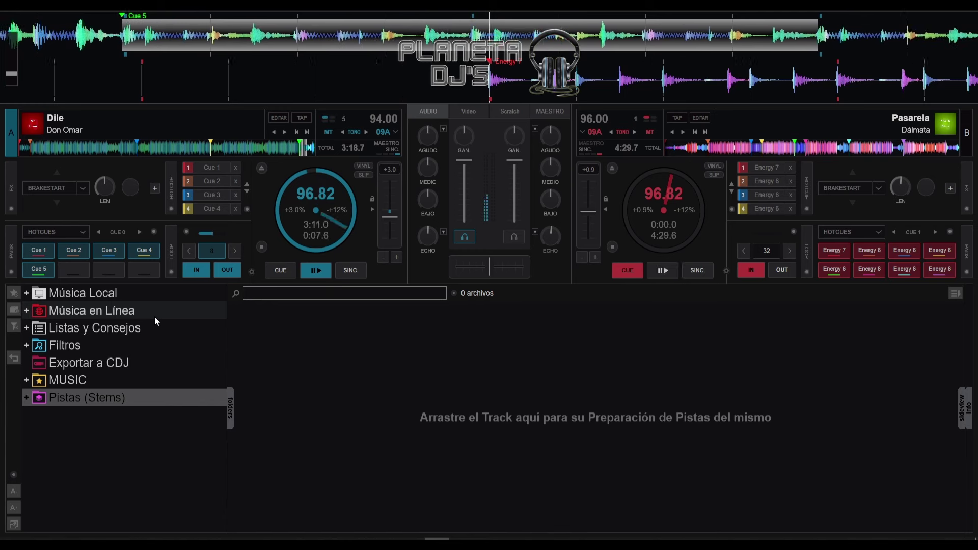
pyautogui.press('space')
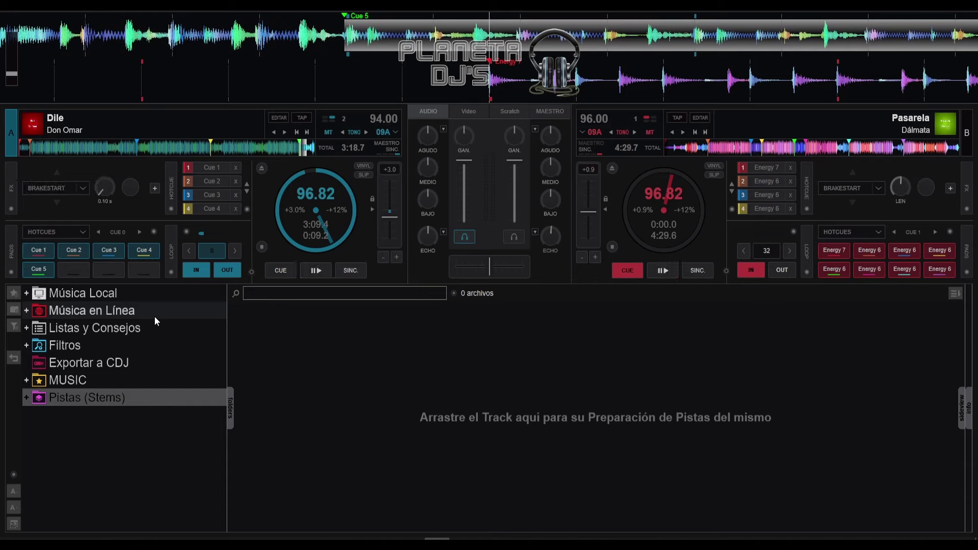
pyautogui.press('space')
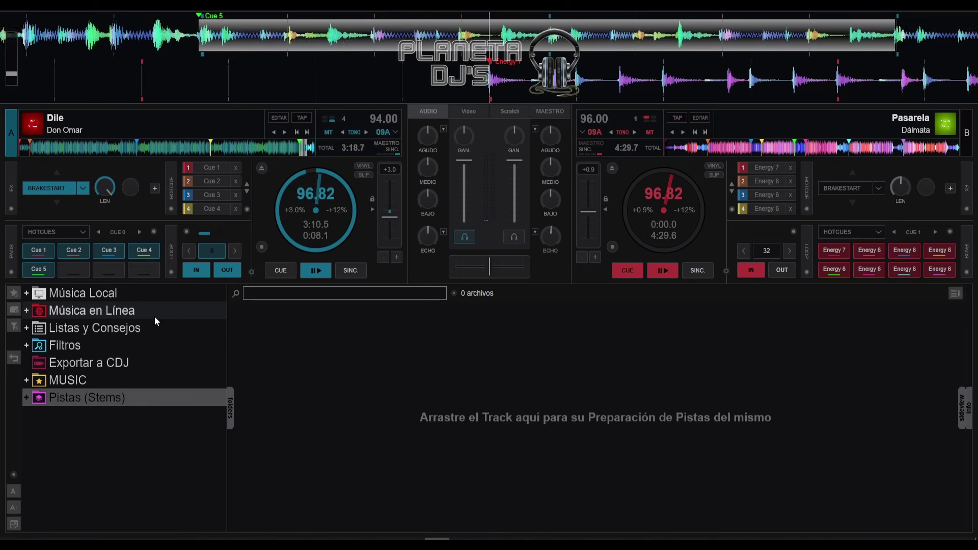
# - Release deck A's loop, set deck B's loop length to 8 beats, and play deck B from its second cue at about 0:39
pyautogui.press('space')
pyautogui.press('f')
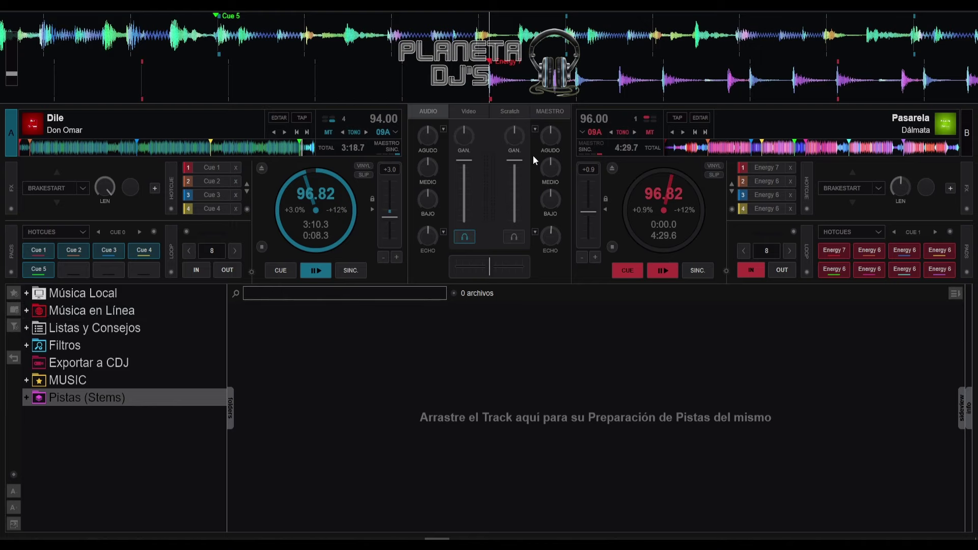
pyautogui.press('2')
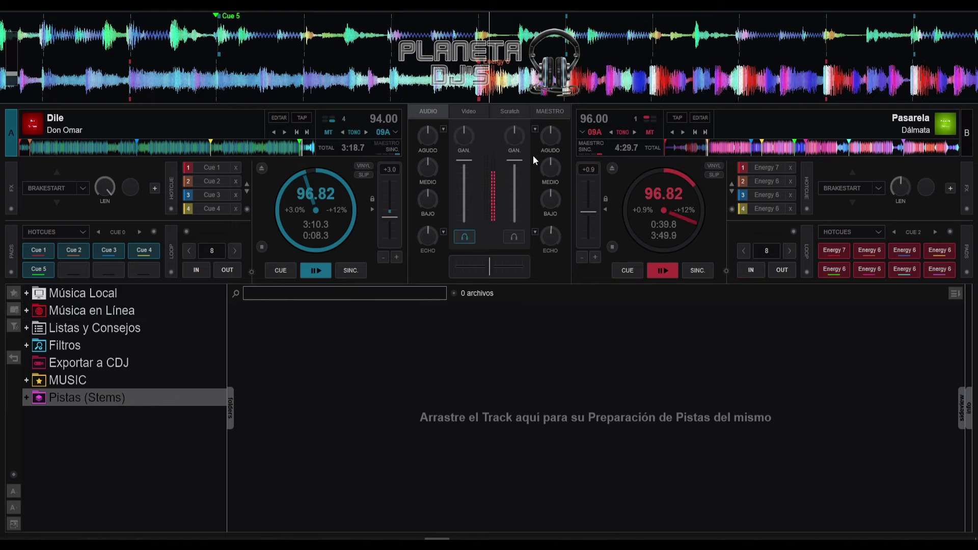